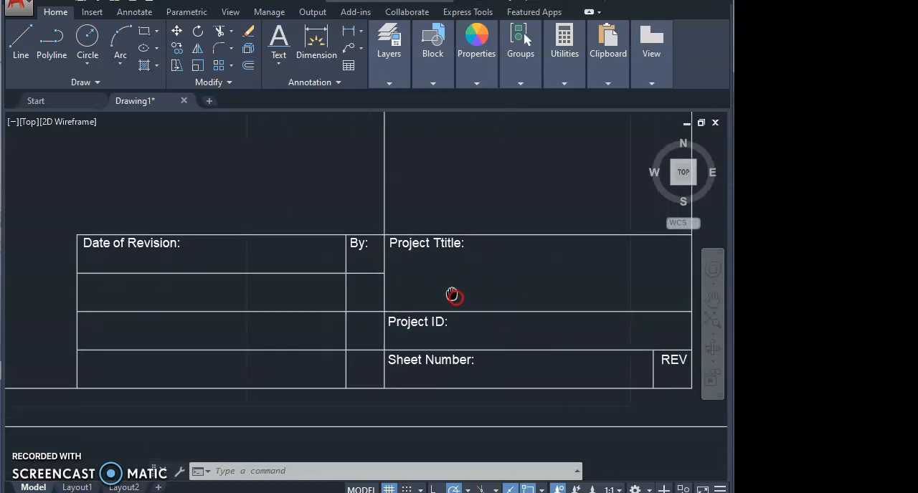
# Define a CompanyID attribute with the default value "Enter Company ID" and place it just below the Company ID label in the title block
pyautogui.scroll(-2, 352, 326)
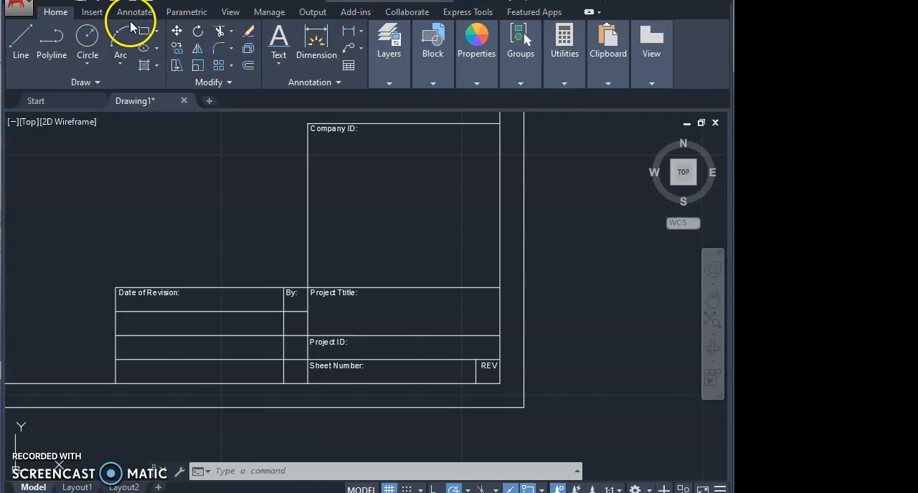
pyautogui.click(92, 13)
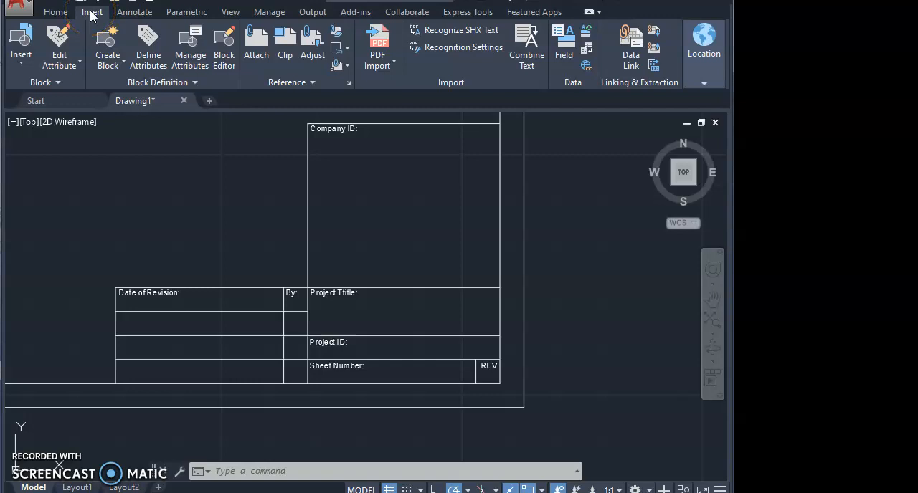
pyautogui.click(149, 58)
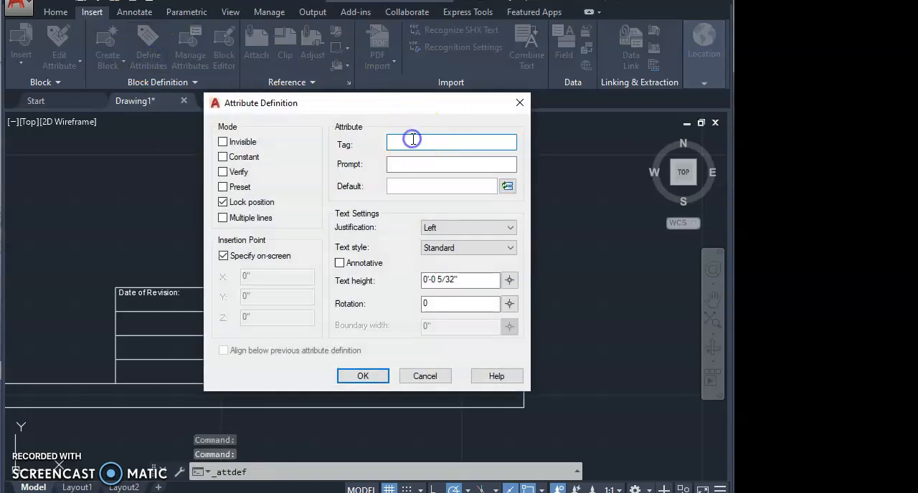
pyautogui.moveTo(399, 111)
pyautogui.mouseDown()
pyautogui.moveTo(451, 146)
pyautogui.moveTo(377, 295)
pyautogui.moveTo(438, 386)
pyautogui.moveTo(440, 330)
pyautogui.moveTo(397, 152)
pyautogui.moveTo(530, 150)
pyautogui.moveTo(570, 137)
pyautogui.moveTo(435, 178)
pyautogui.moveTo(434, 159)
pyautogui.mouseUp()
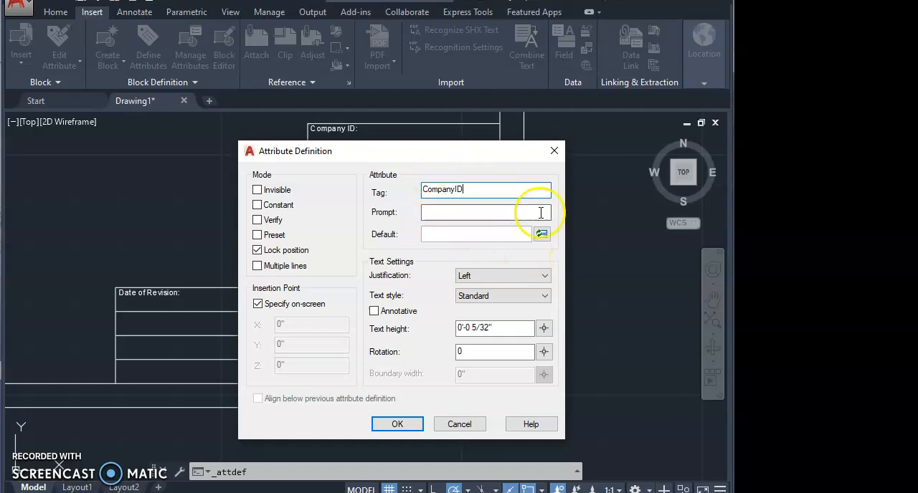
pyautogui.click(458, 235)
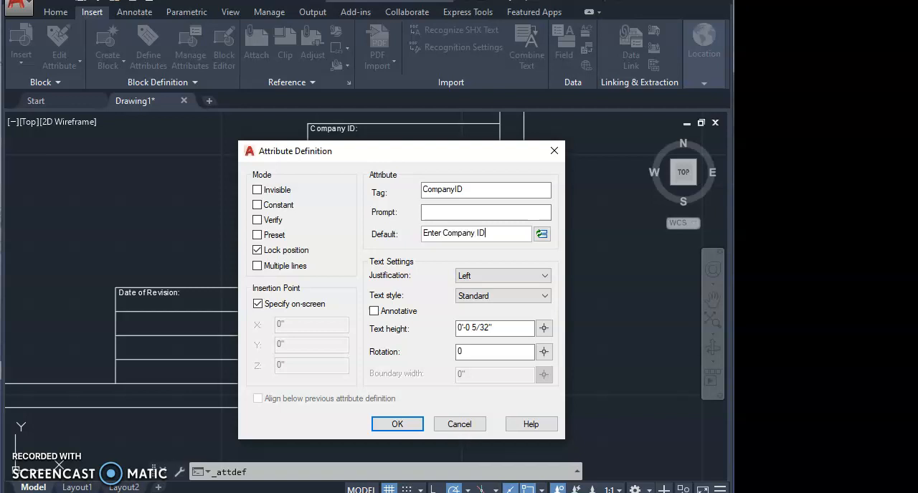
pyautogui.click(448, 211)
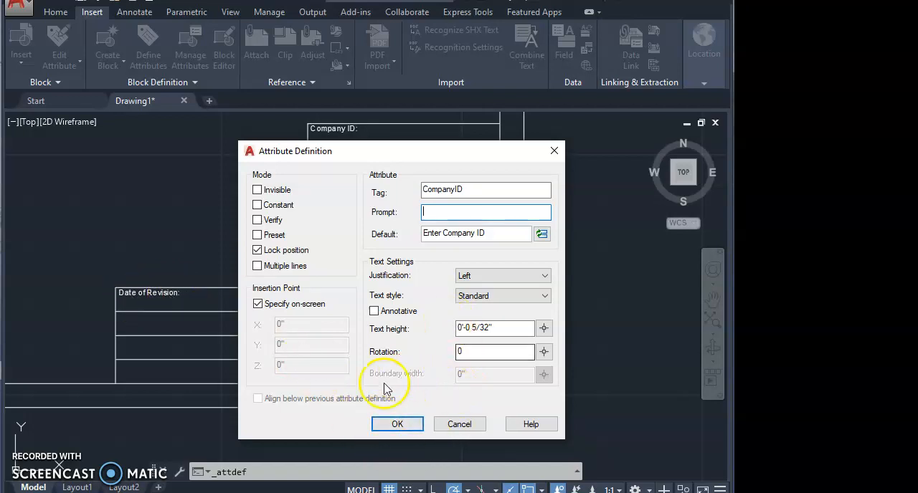
pyautogui.click(398, 425)
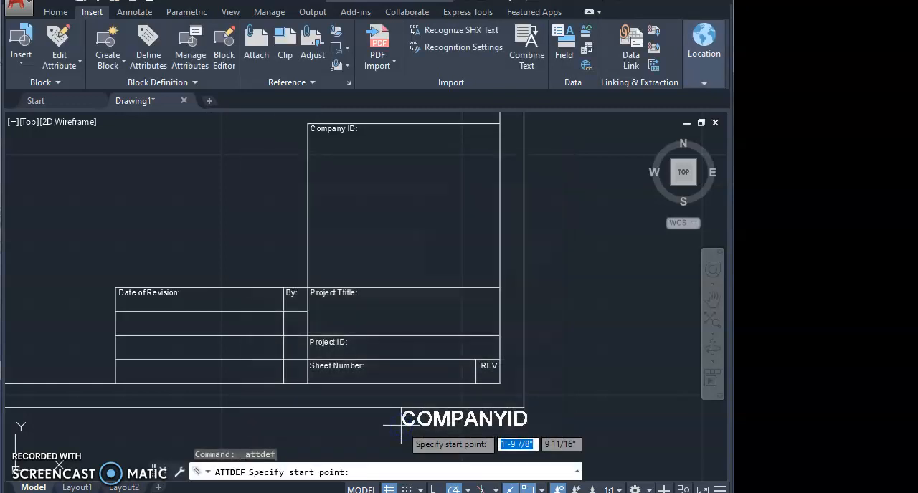
pyautogui.click(318, 160)
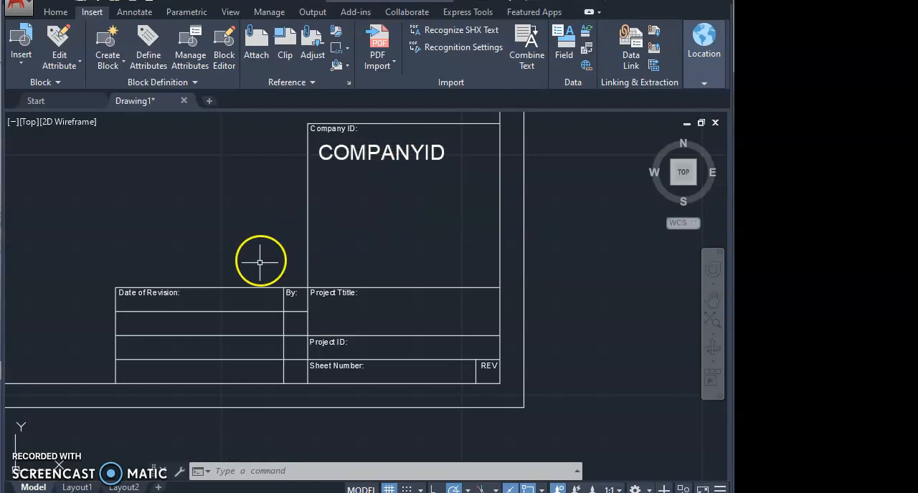
pyautogui.click(143, 59)
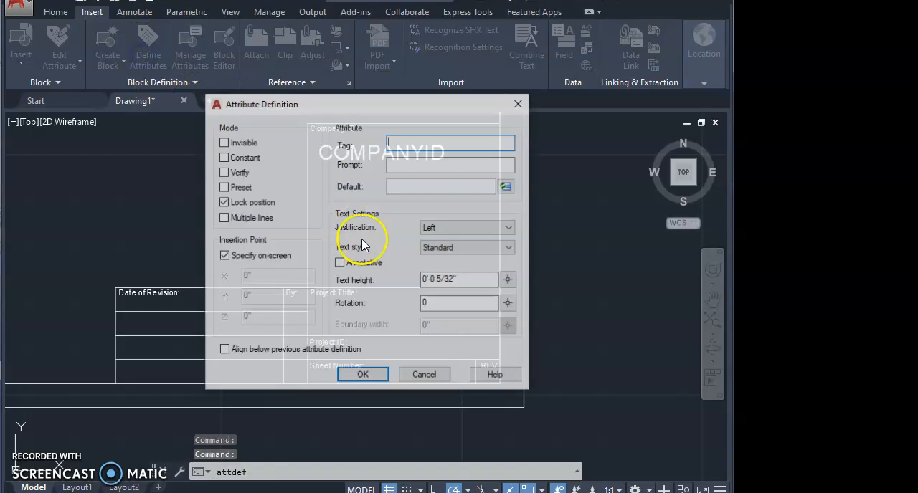
pyautogui.click(399, 145)
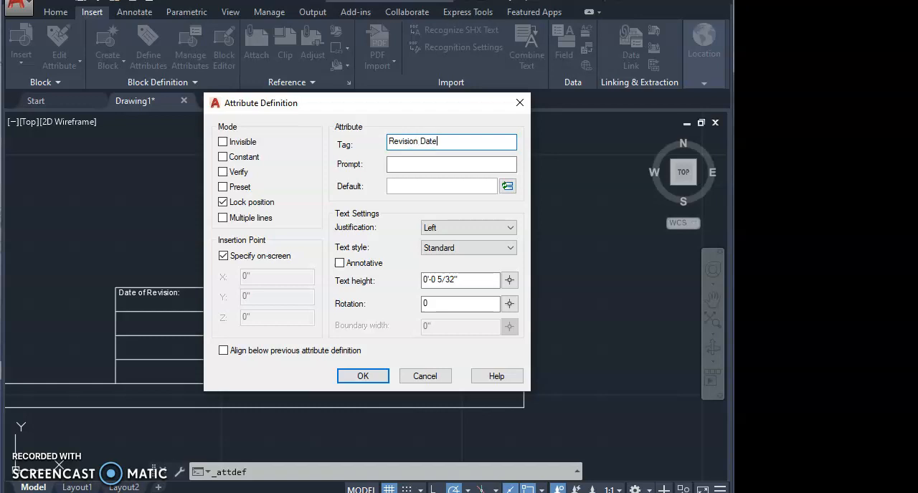
pyautogui.click(403, 185)
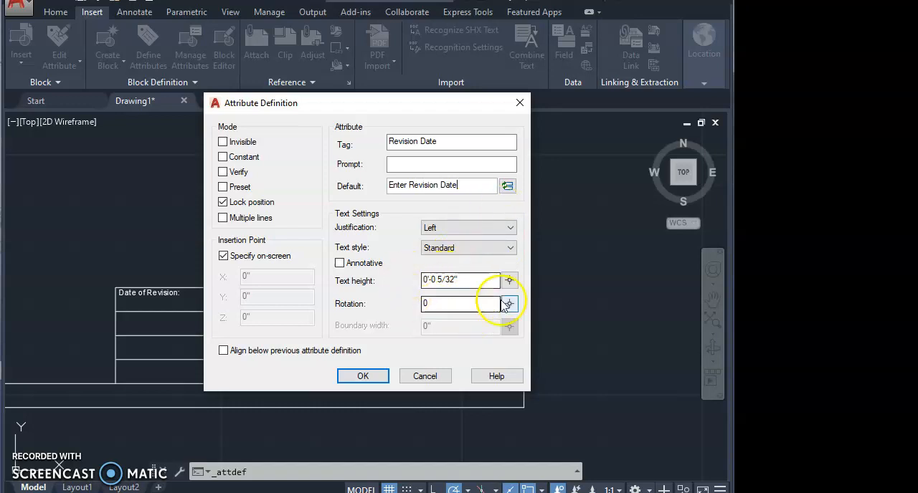
pyautogui.click(455, 280)
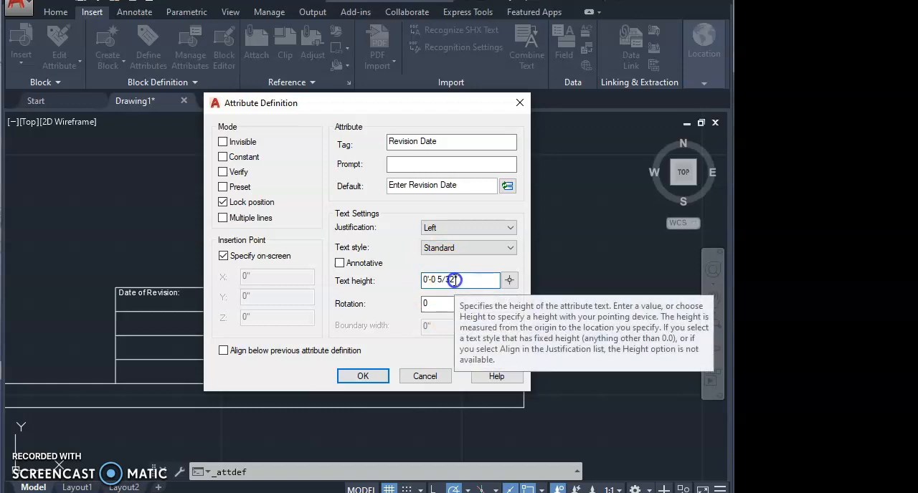
pyautogui.moveTo(441, 279); pyautogui.dragTo(438, 280)
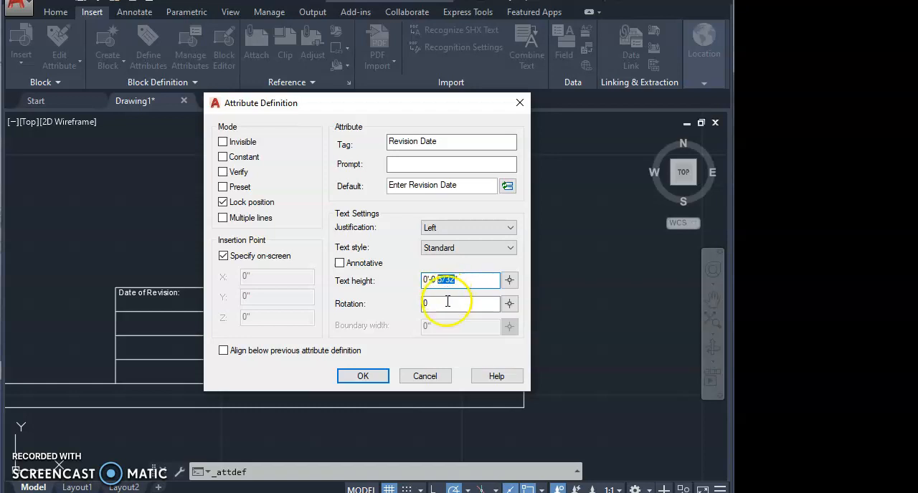
pyautogui.click(371, 379)
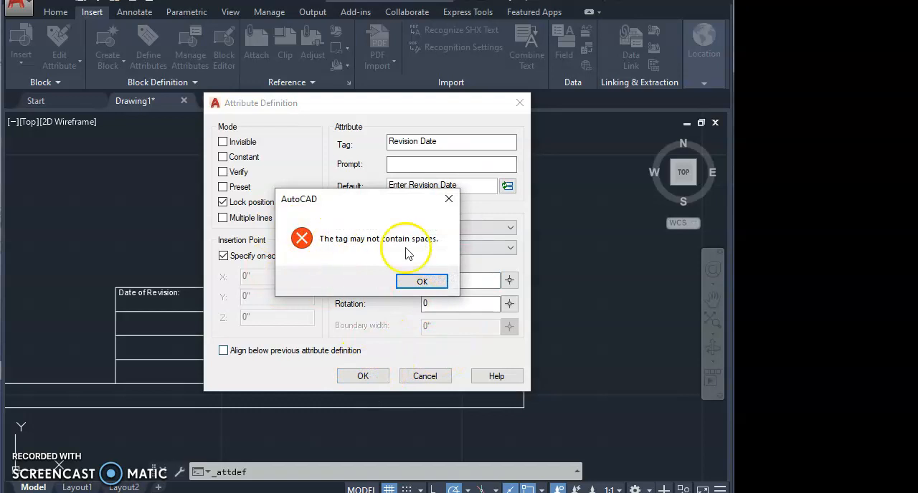
pyautogui.click(423, 282)
pyautogui.click(451, 142)
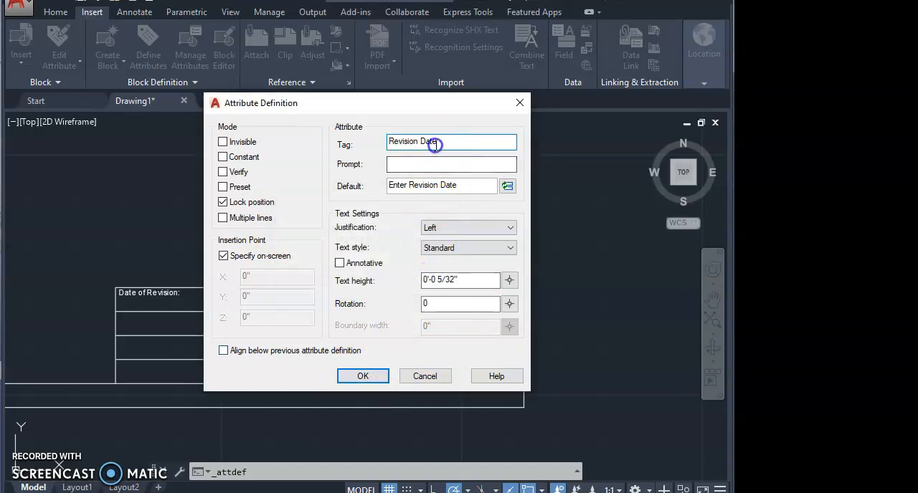
pyautogui.click(421, 140)
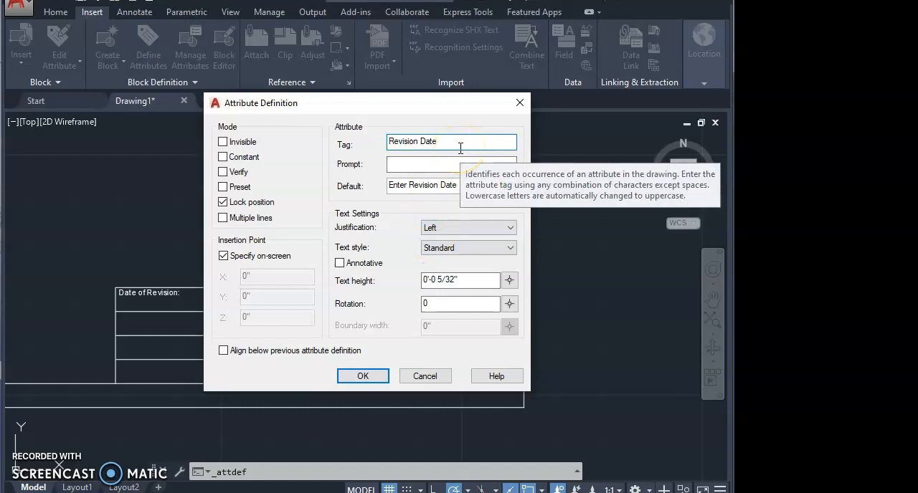
pyautogui.press('BackSpace')
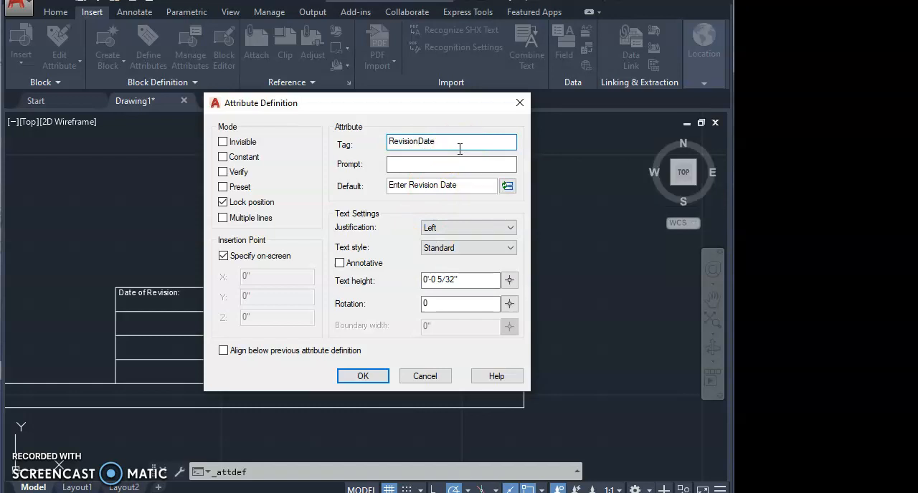
pyautogui.click(354, 376)
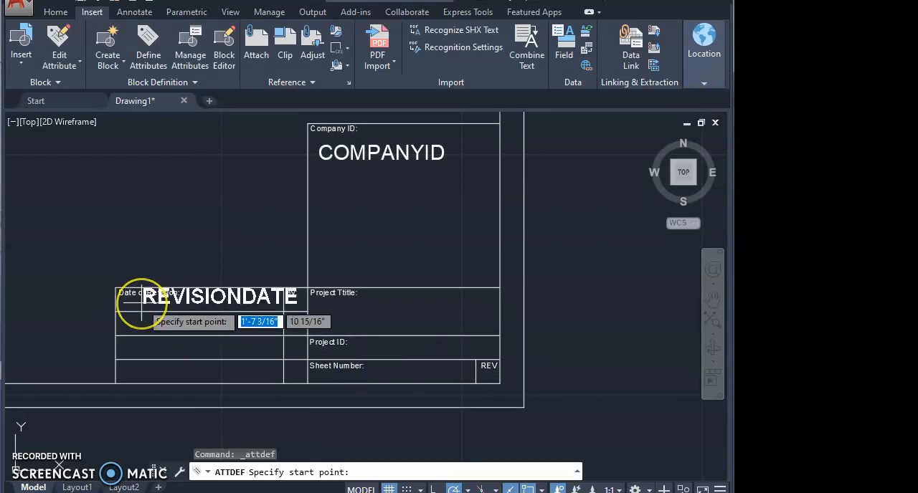
pyautogui.press('Escape')
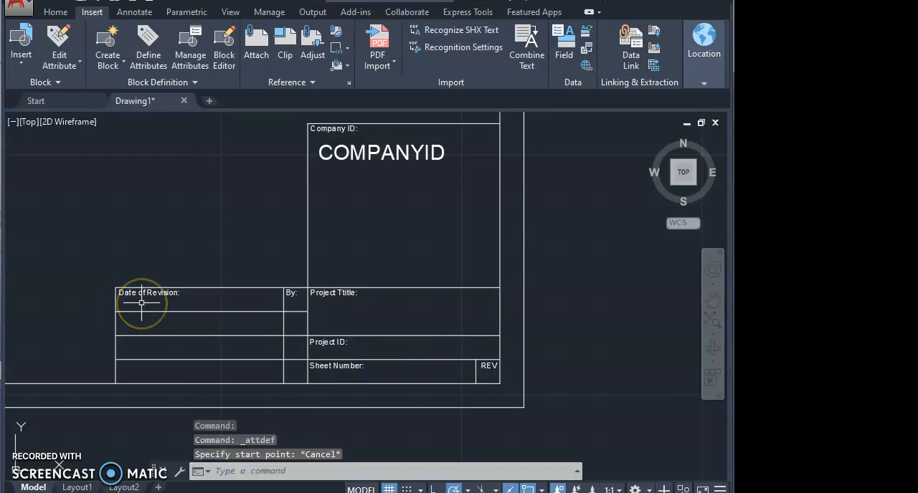
pyautogui.click(152, 55)
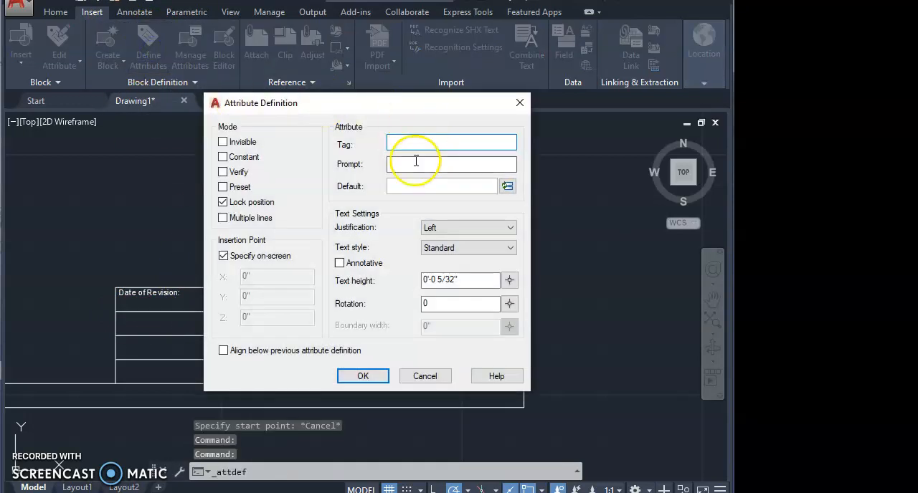
pyautogui.click(400, 144)
pyautogui.write('RevisionDate')
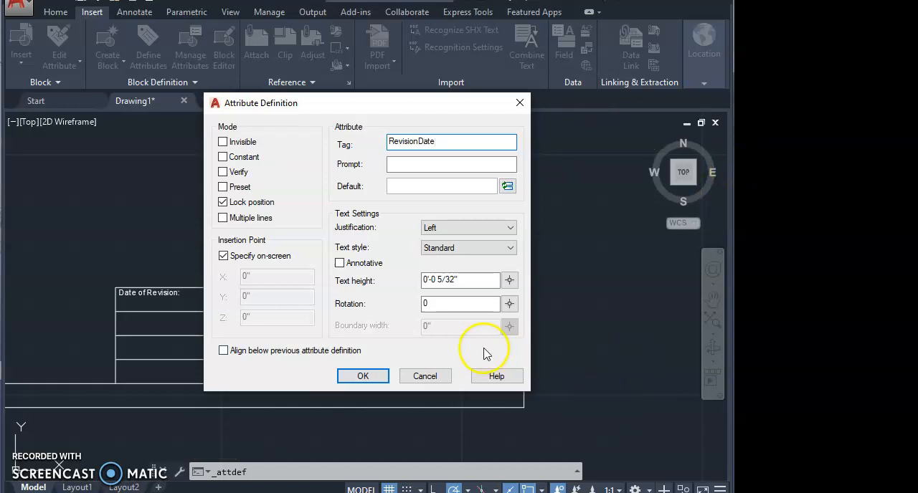
pyautogui.click(410, 185)
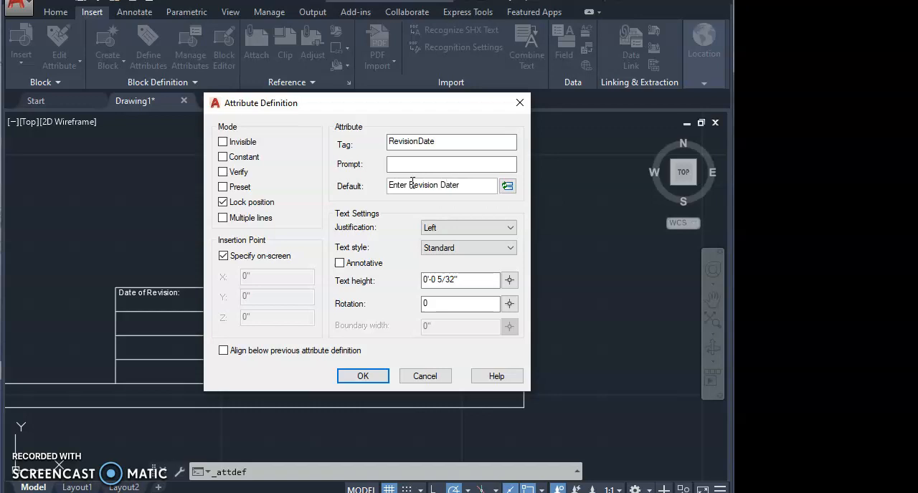
pyautogui.click(509, 280)
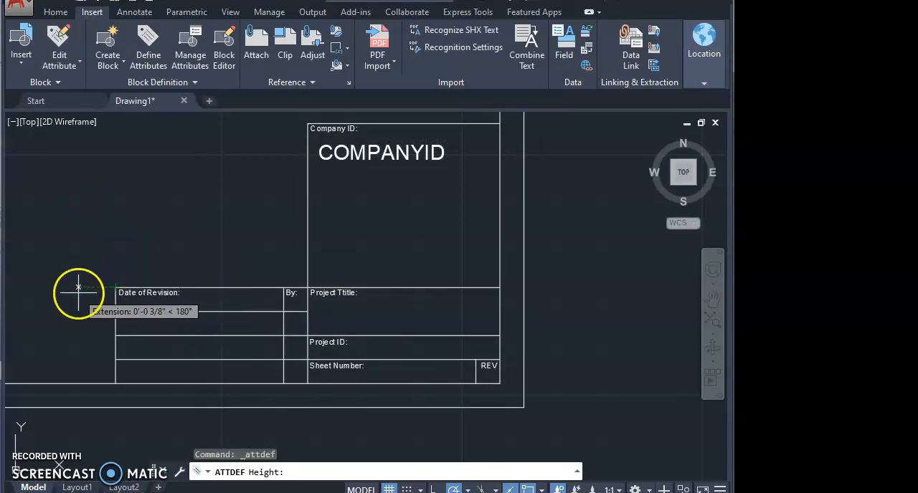
pyautogui.click(159, 205)
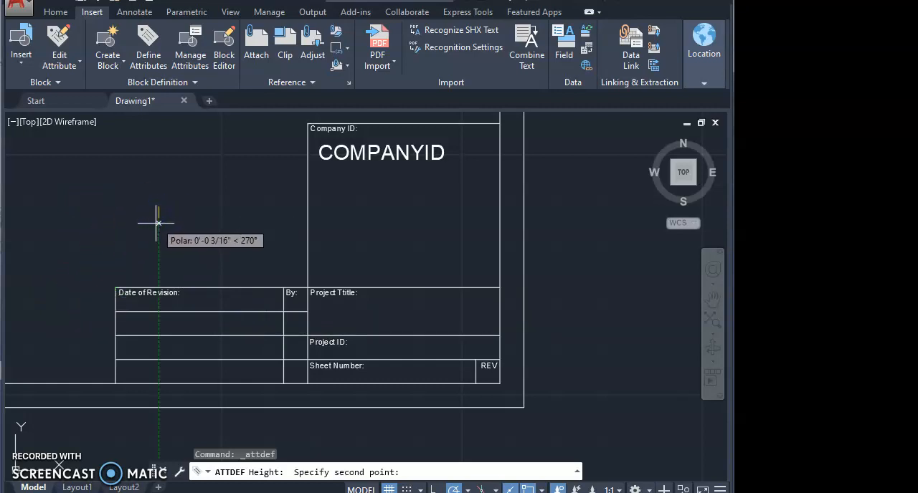
pyautogui.click(158, 223)
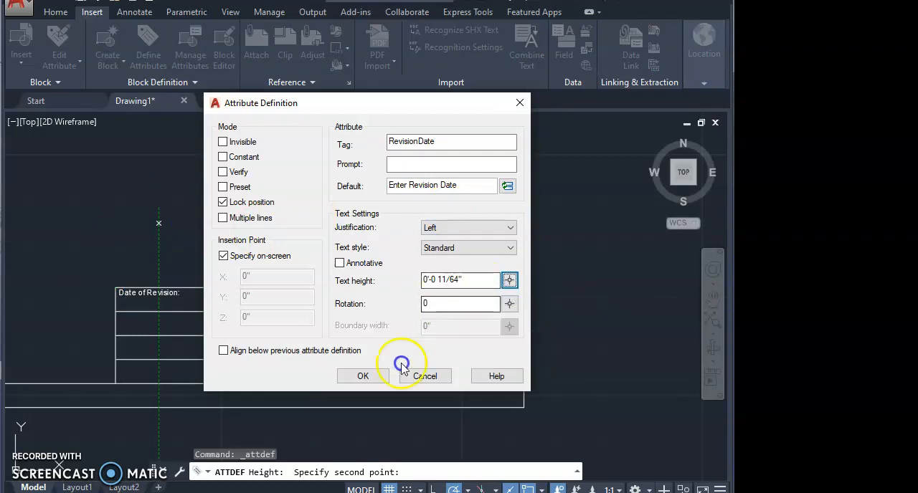
pyautogui.click(375, 378)
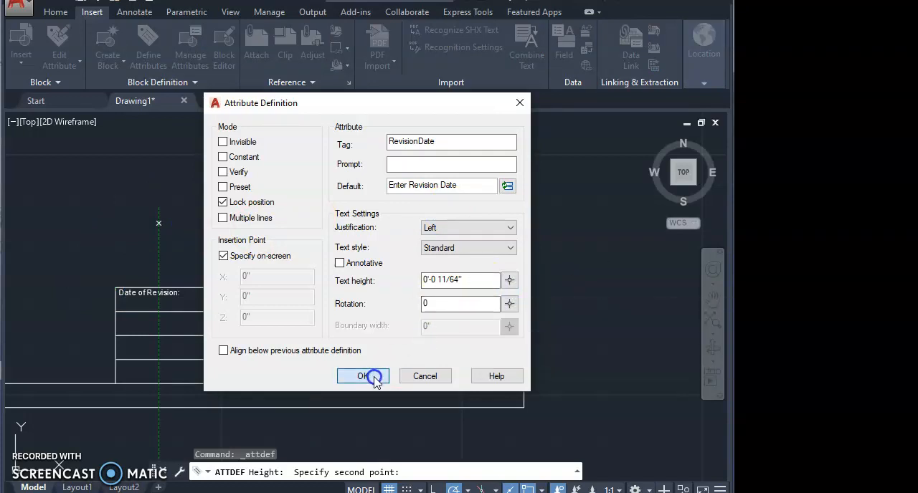
pyautogui.click(115, 310)
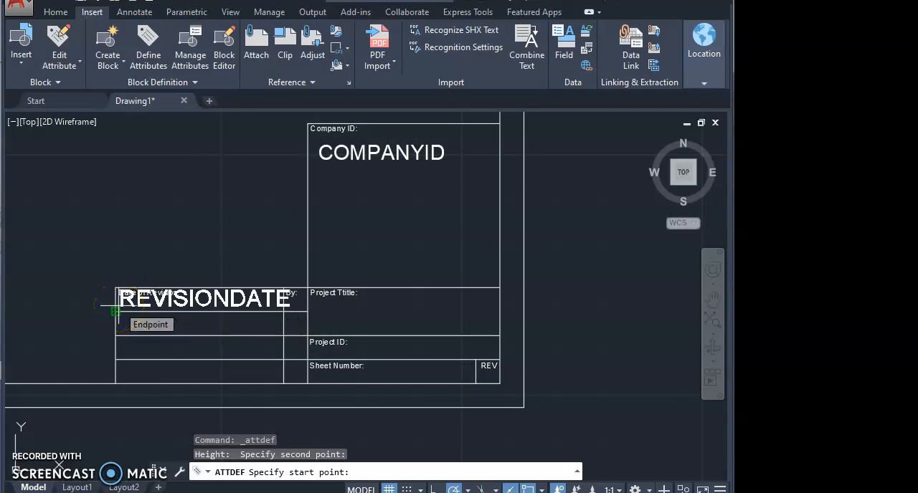
pyautogui.press('Escape')
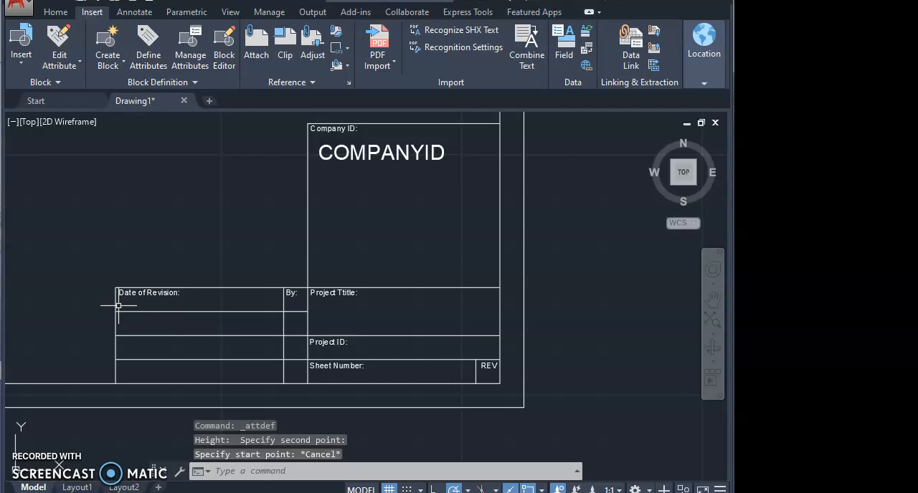
# Start a new attribute definition with the tag RevisionDate and the default value "Enter Revision Date"
pyautogui.click(148, 39)
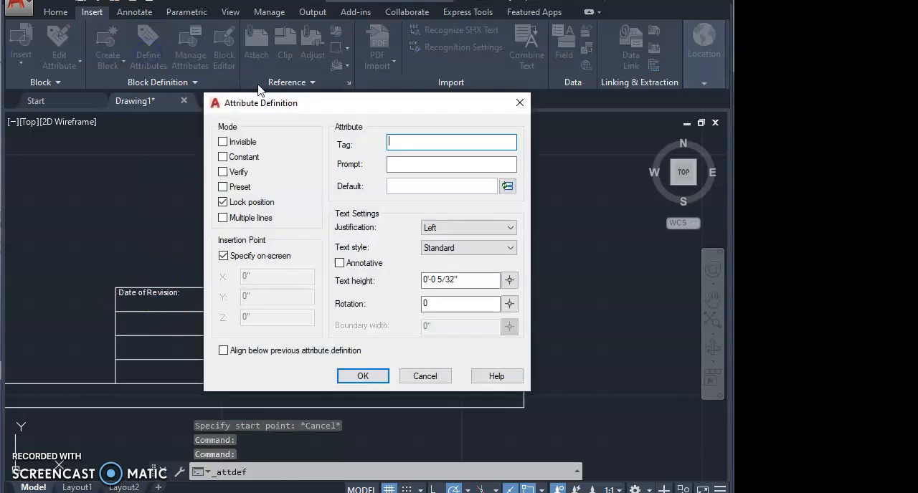
pyautogui.click(416, 143)
pyautogui.write('Rev')
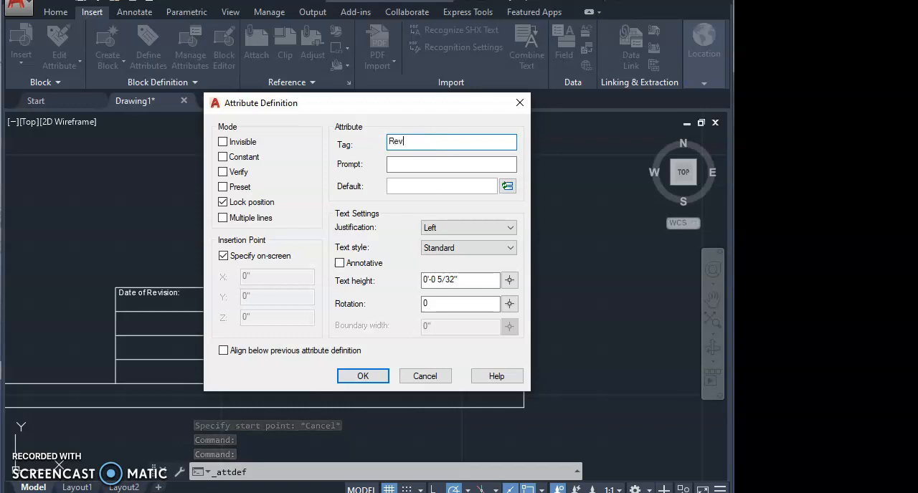
pyautogui.write('isionDate')
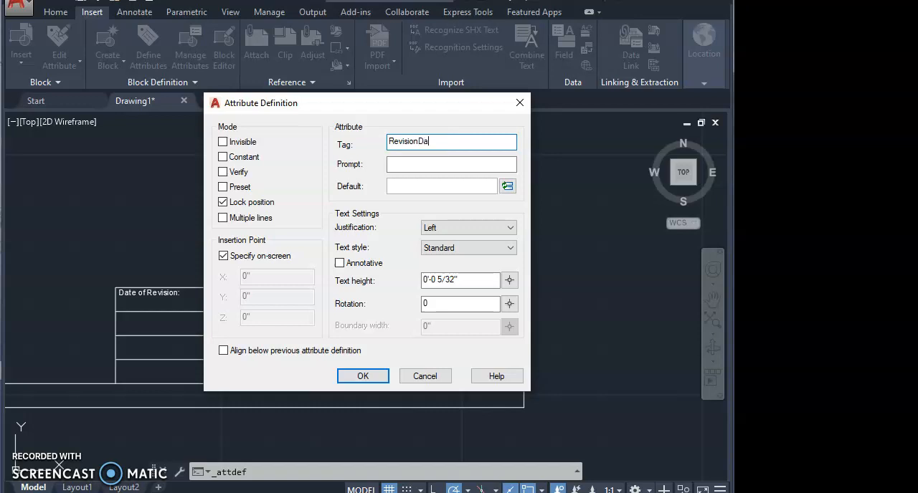
pyautogui.click(435, 182)
pyautogui.write('Enter Revision Date')
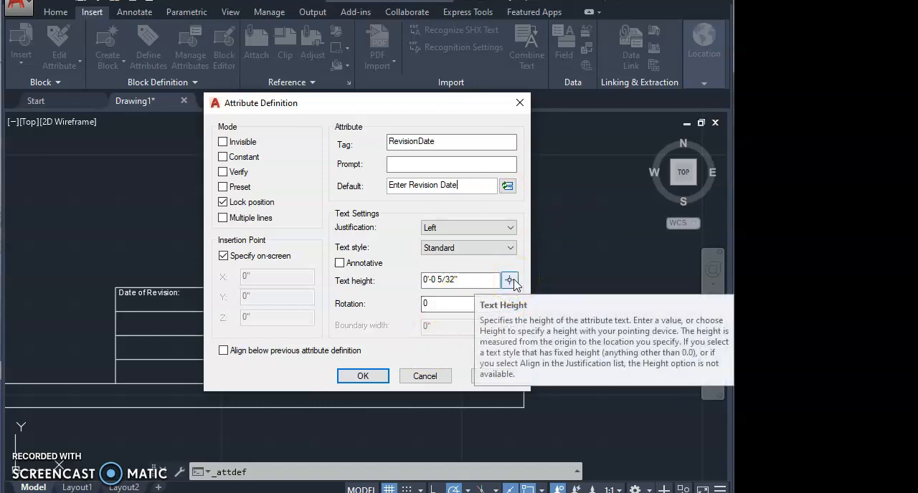
# Set the RevisionDate attribute's text height to 1/8" by picking two points and place it in the Date of Revision cell
pyautogui.click(509, 280)
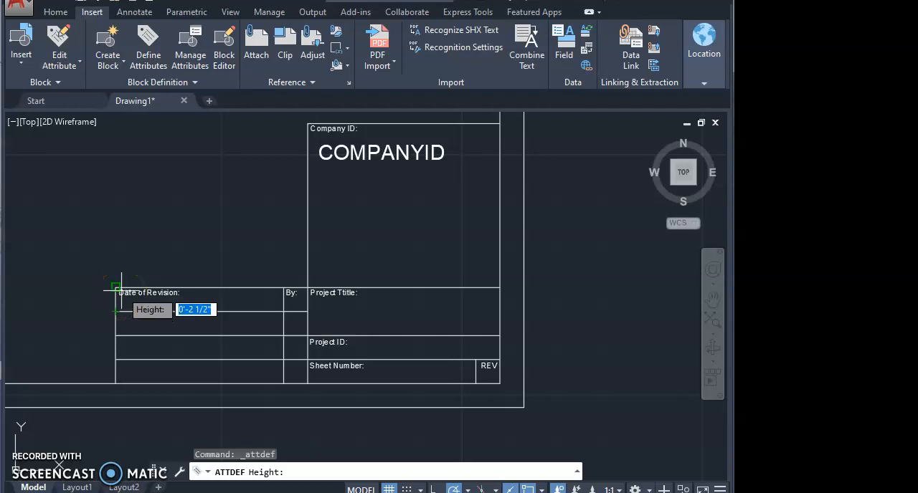
pyautogui.click(64, 175)
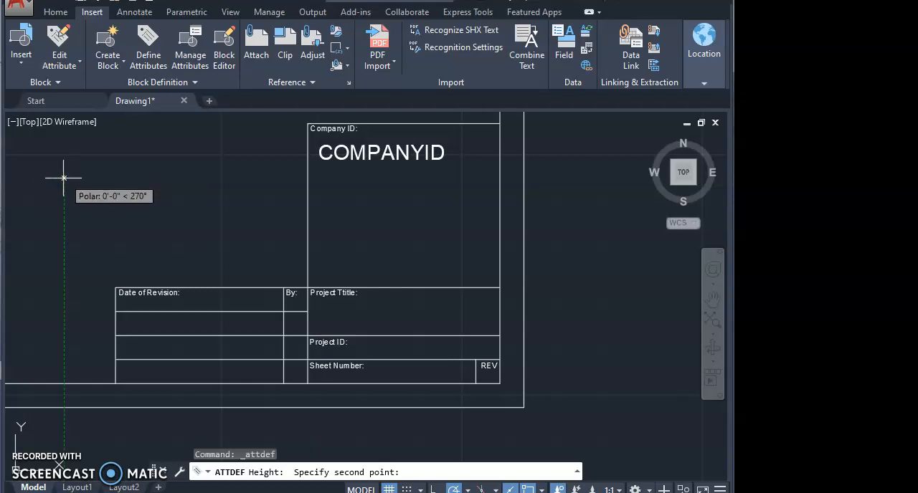
pyautogui.click(63, 181)
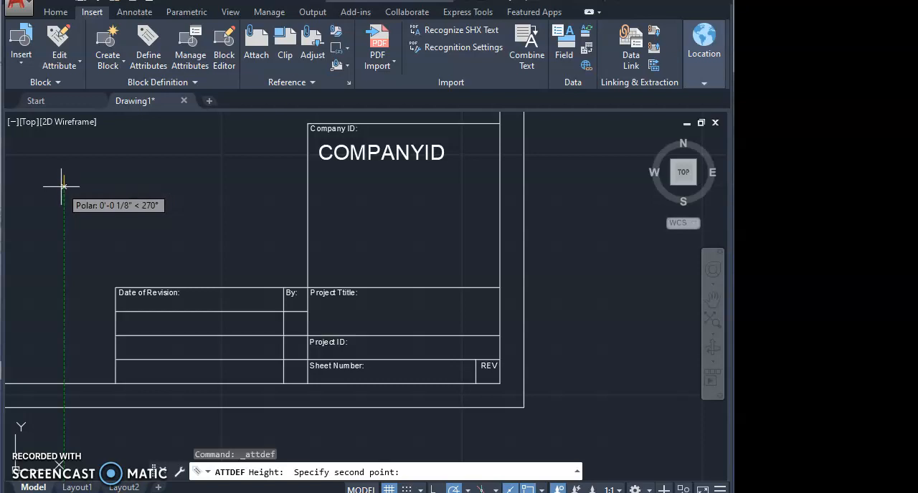
pyautogui.click(63, 187)
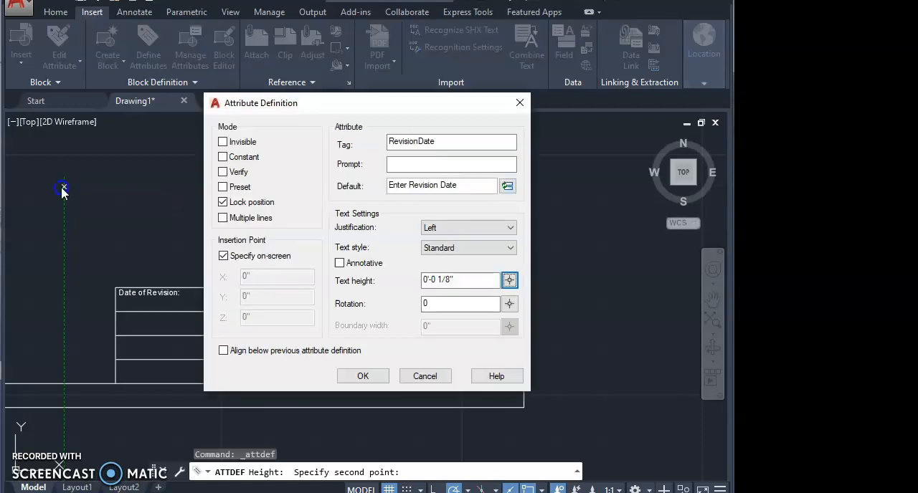
pyautogui.click(358, 376)
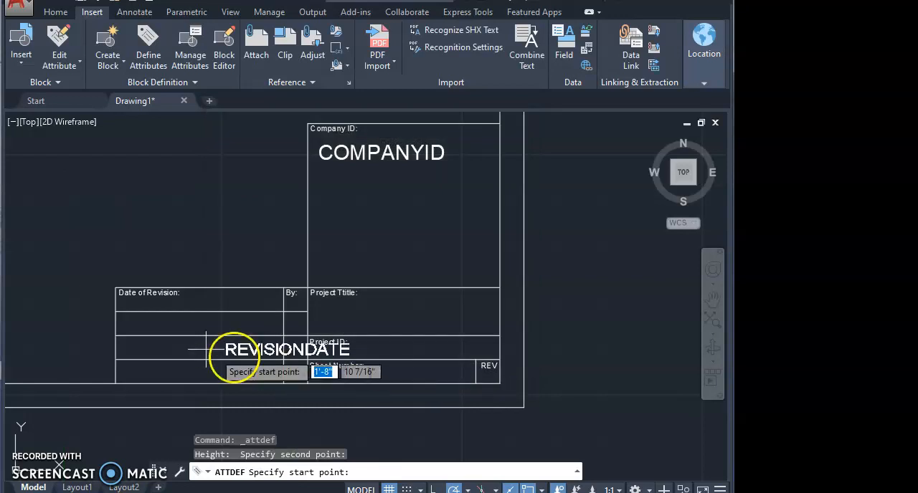
pyautogui.click(147, 307)
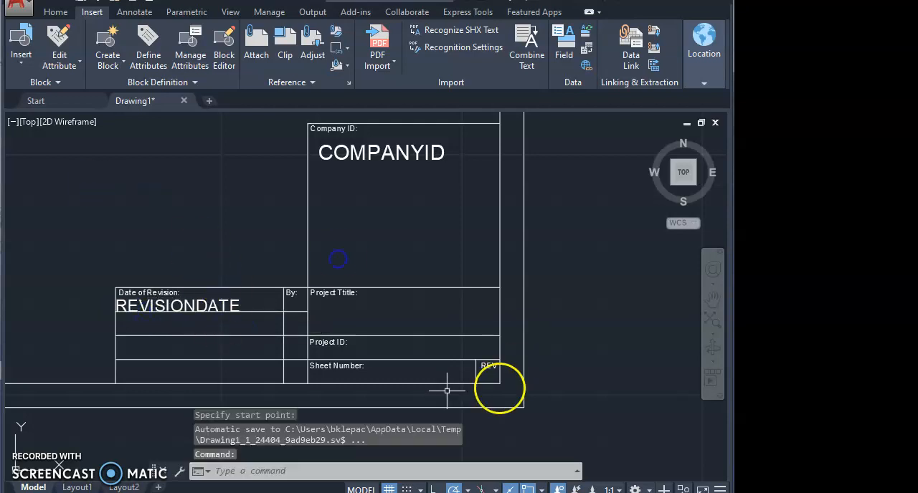
# Move the REVISIONDATE attribute about 5/16" to the right and slightly up within the Date of Revision cell
pyautogui.write('m')
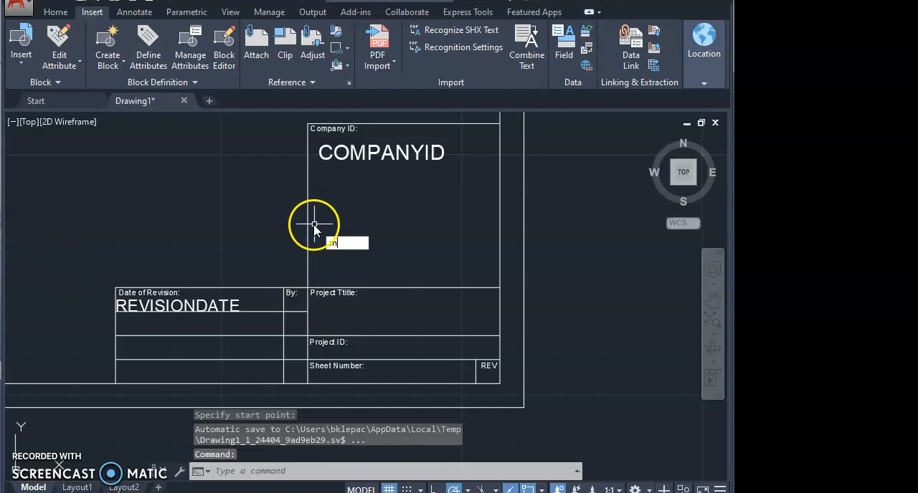
pyautogui.press('Return')
pyautogui.click(212, 305)
pyautogui.press('Return')
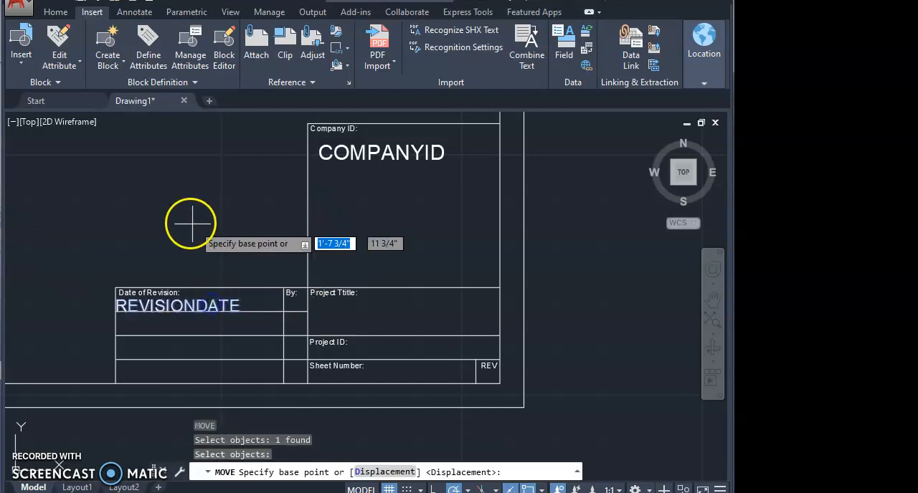
pyautogui.click(183, 217)
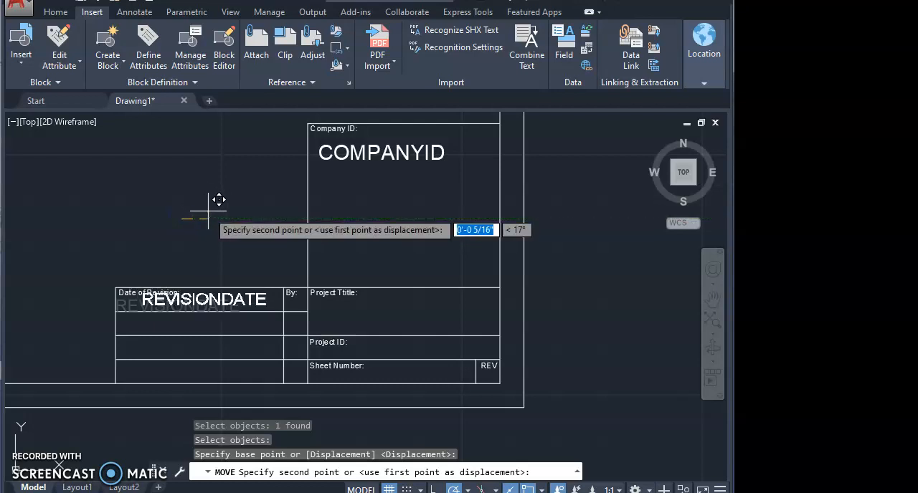
pyautogui.click(209, 218)
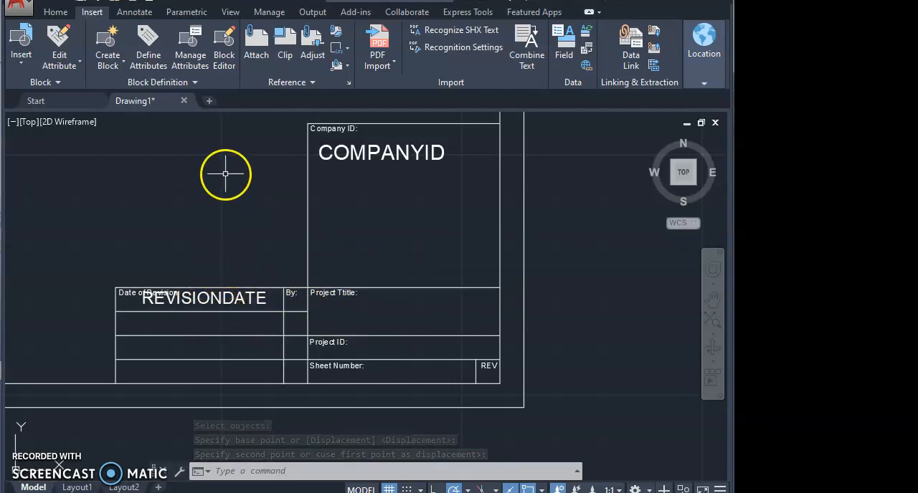
# Turn off object snap tracking in the drafting settings, leaving polar tracking on
pyautogui.write('o')
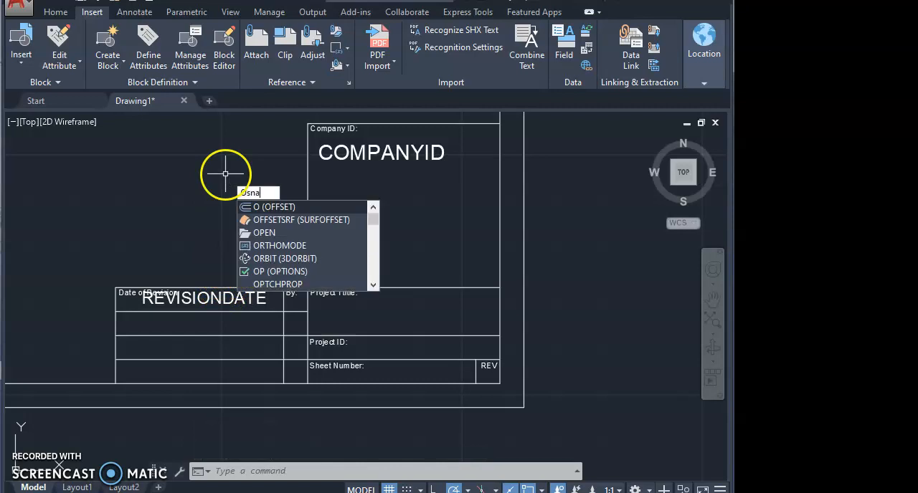
pyautogui.press('Return')
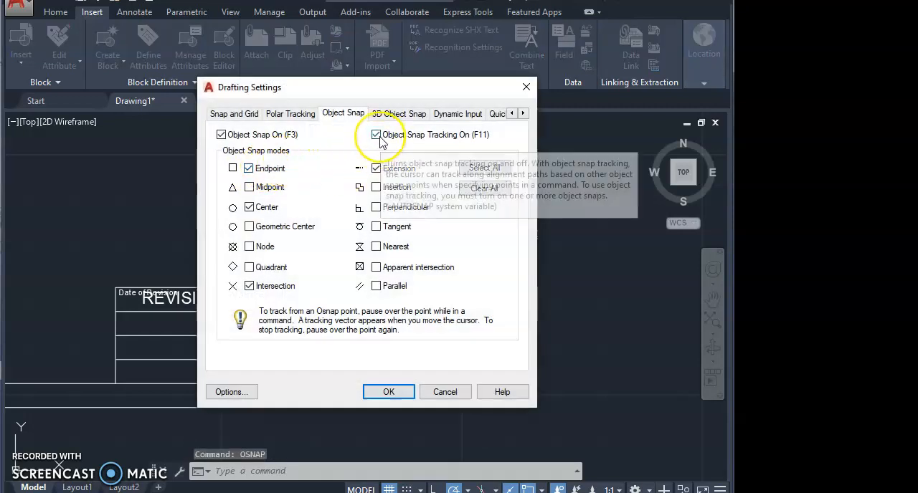
pyautogui.click(376, 134)
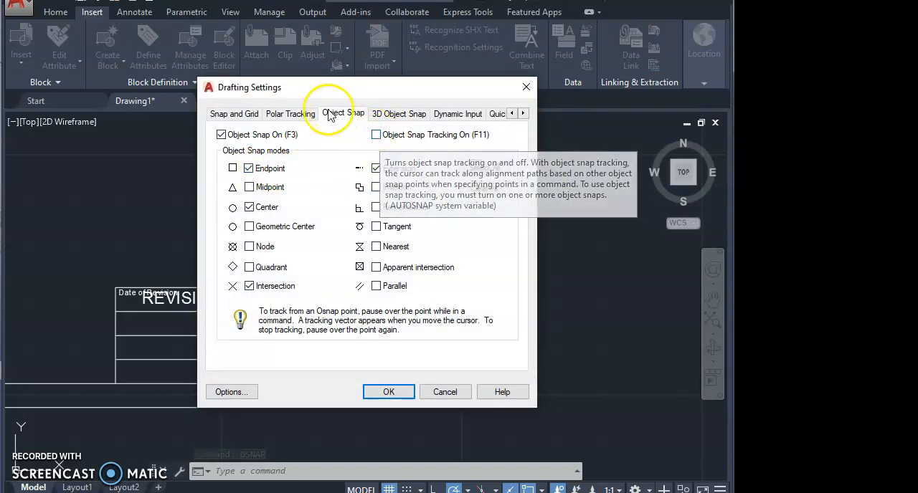
pyautogui.click(299, 115)
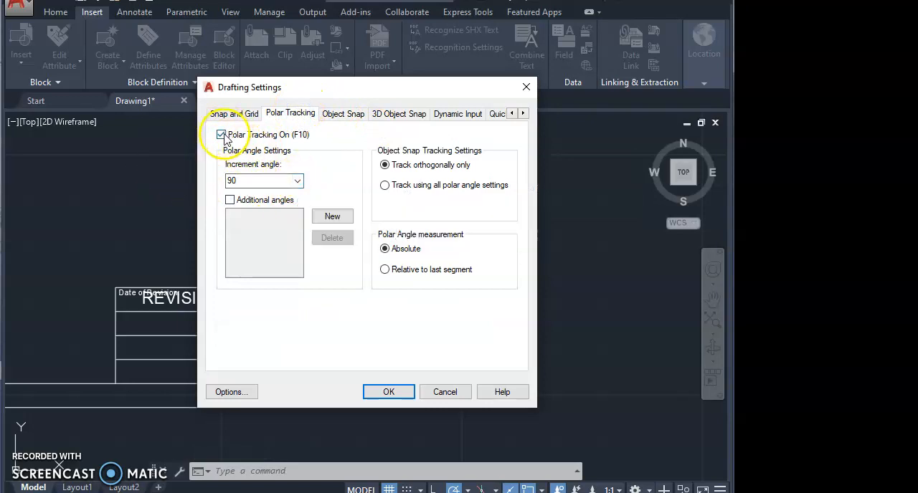
pyautogui.click(386, 392)
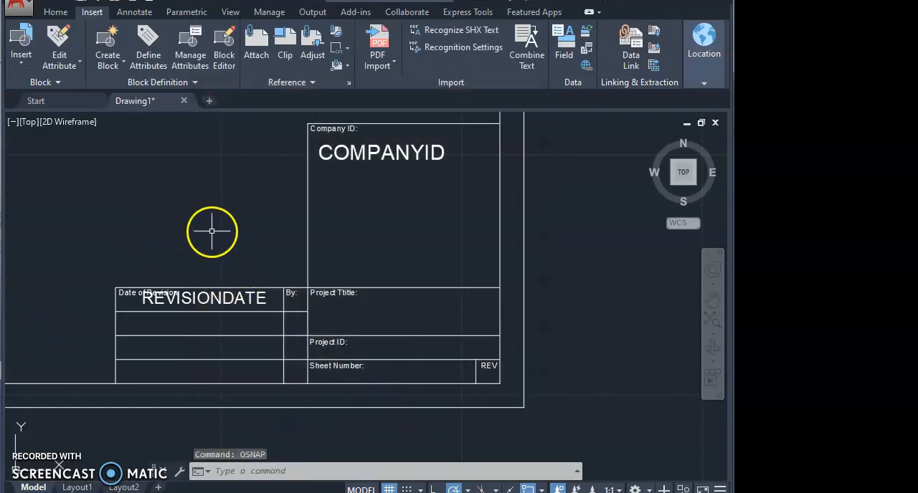
# Move the REVISIONDATE attribute about 1/16" straight down within the Date of Revision cell
pyautogui.write('m')
pyautogui.press('Return')
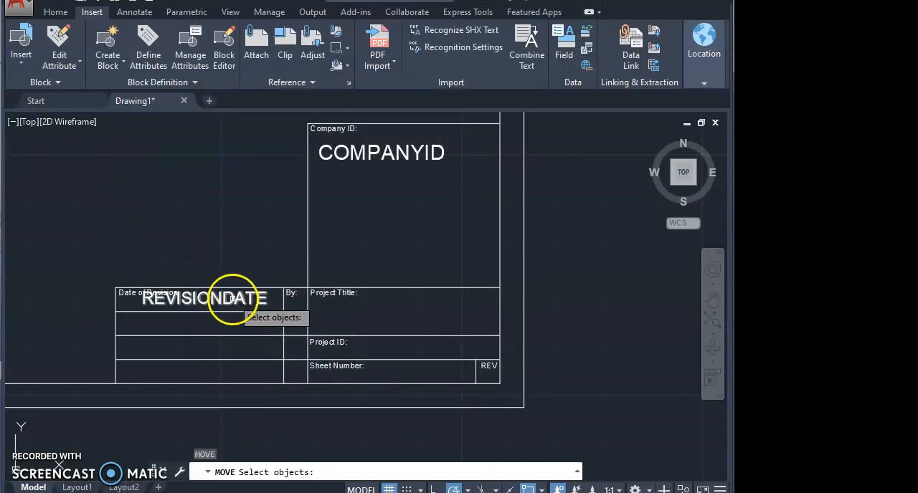
pyautogui.click(231, 299)
pyautogui.press('Return')
pyautogui.click(218, 202)
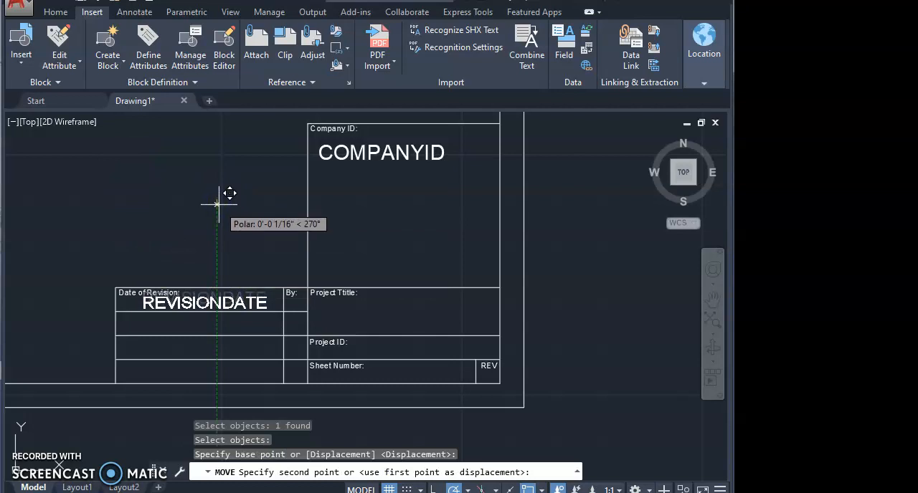
pyautogui.click(219, 205)
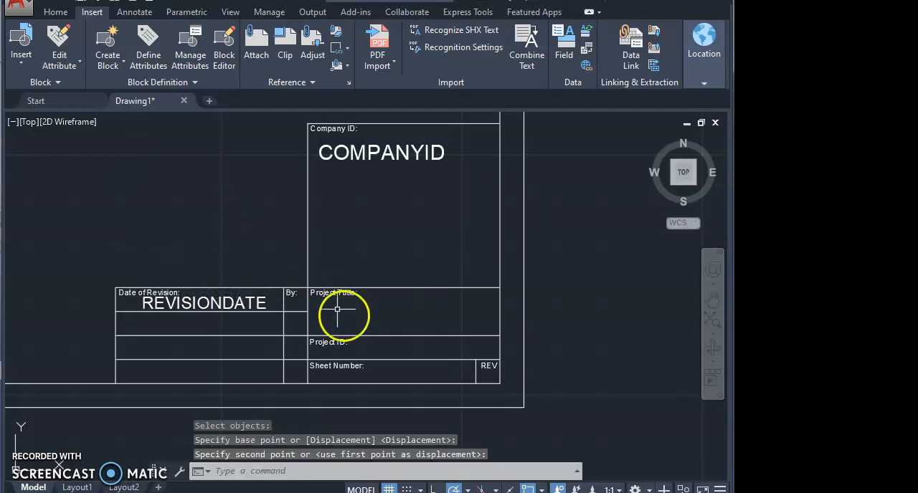
# Define a ProjectTtile attribute with the default value "Enter Project Title" and place it just below the project title label
pyautogui.click(149, 45)
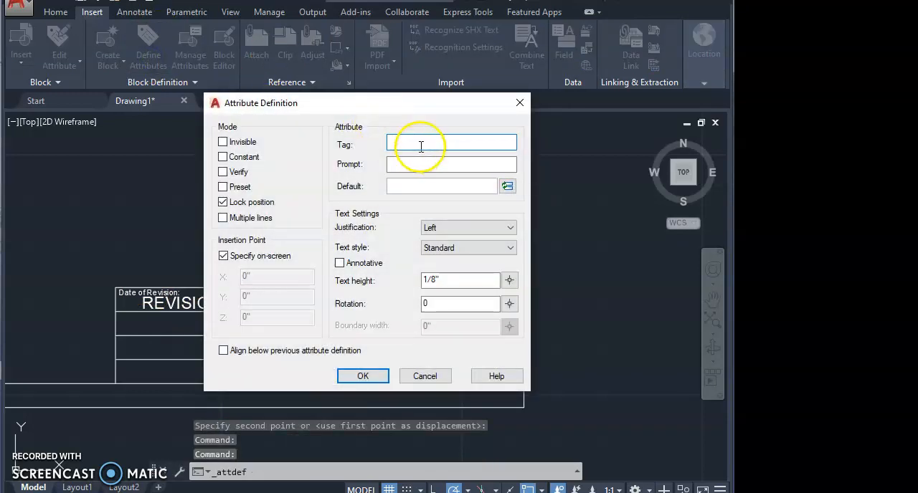
pyautogui.moveTo(413, 108); pyautogui.dragTo(448, 129)
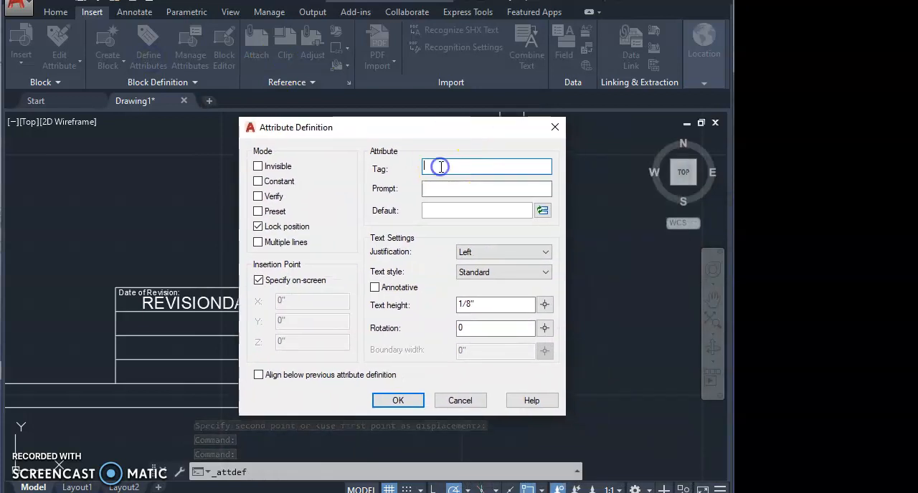
pyautogui.write('Project Ttile')
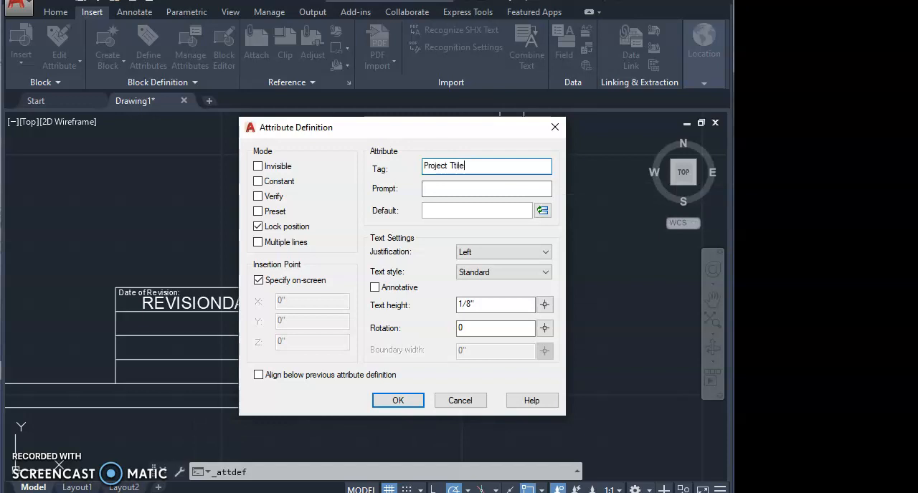
pyautogui.click(527, 164)
pyautogui.click(459, 211)
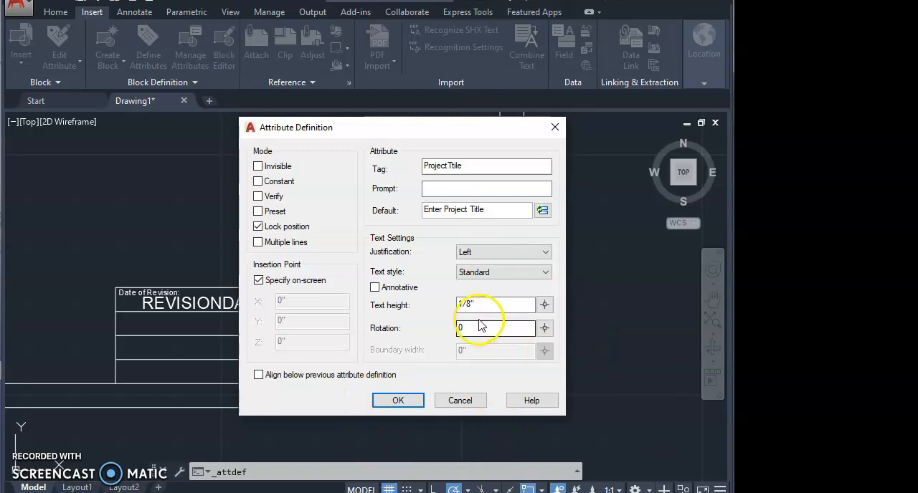
pyautogui.click(398, 400)
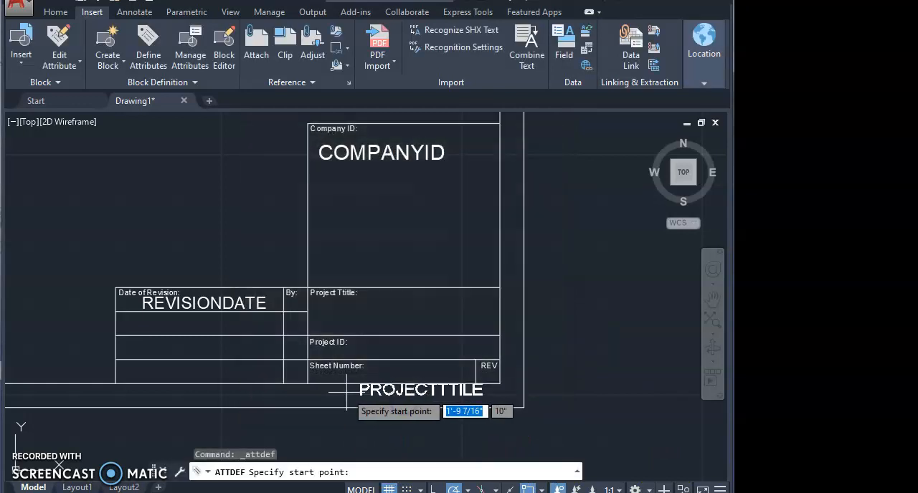
pyautogui.click(321, 313)
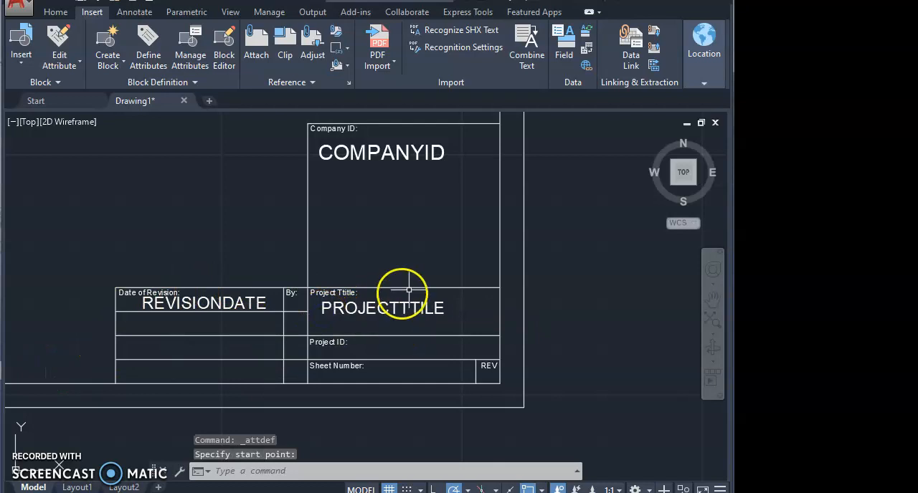
# Define a ProjectID attribute with the default value "Enter Project ID" and place it at the right end of the Project ID row
pyautogui.click(145, 57)
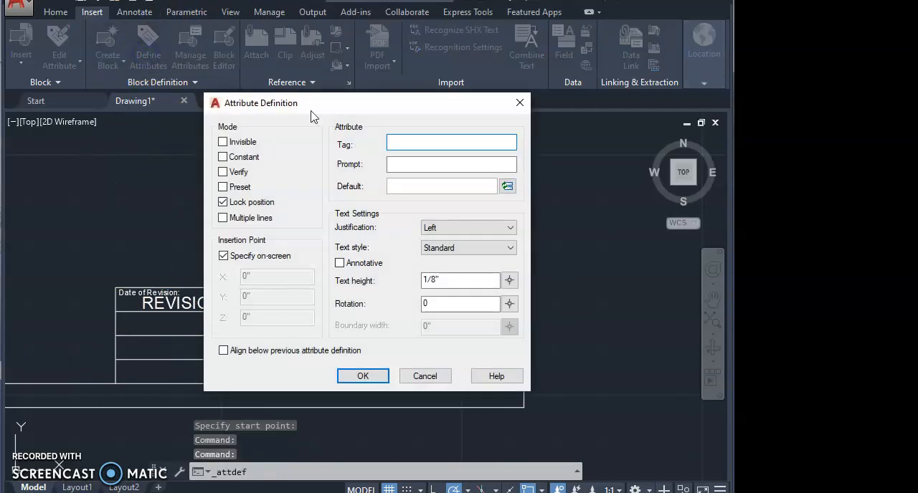
pyautogui.click(432, 140)
pyautogui.write('ProjectID')
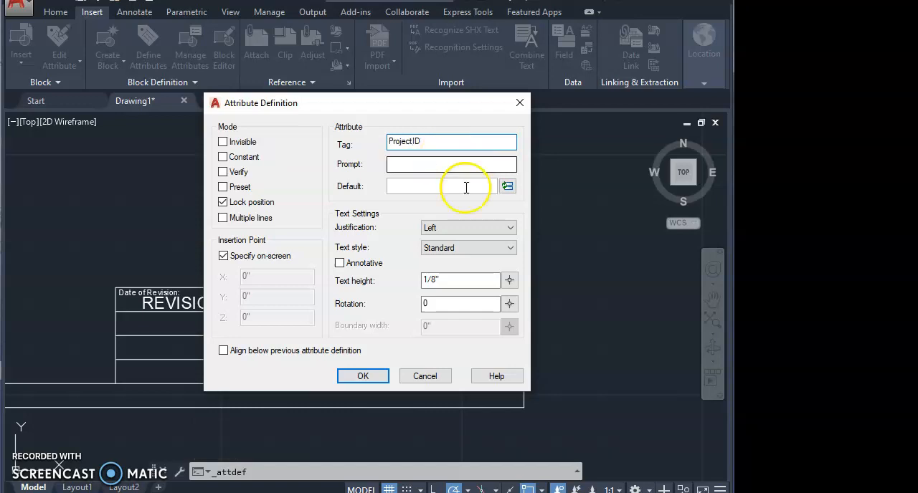
pyautogui.click(426, 184)
pyautogui.write('Enter Project ID')
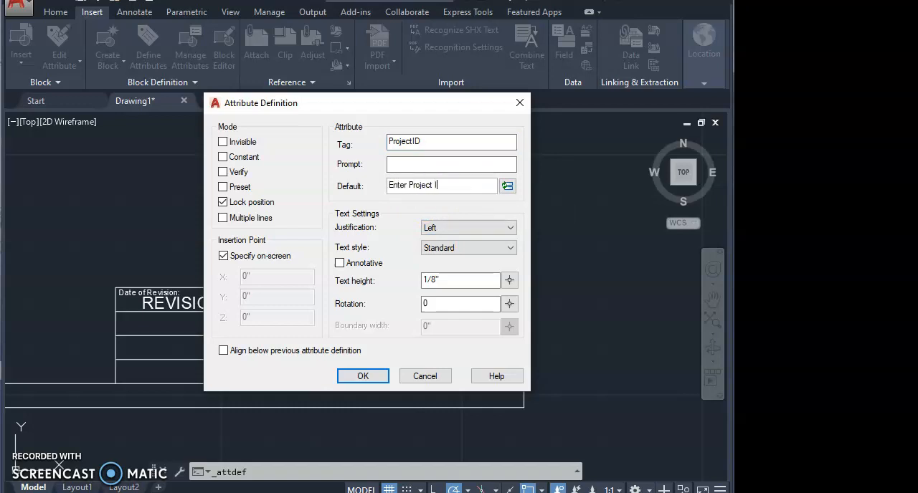
pyautogui.click(363, 376)
pyautogui.click(352, 353)
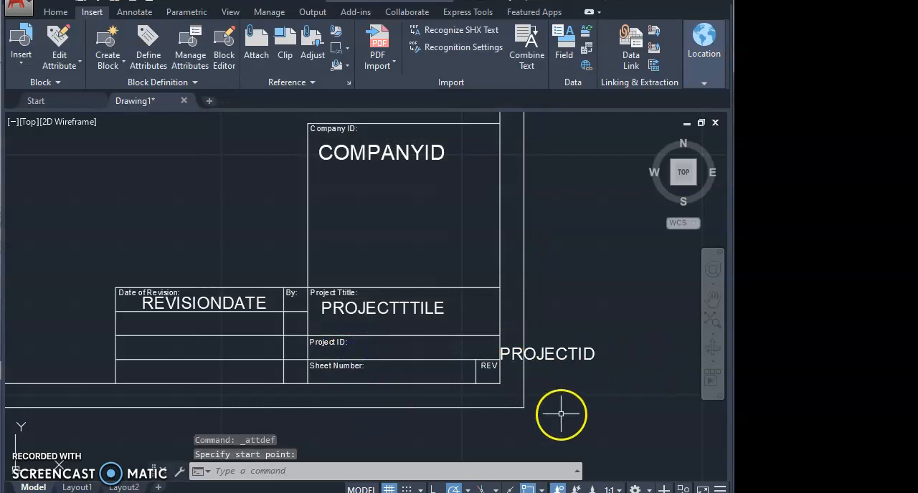
# Move the PROJECTID attribute left into the Project ID cell, beside its label
pyautogui.write('m')
pyautogui.press('Return')
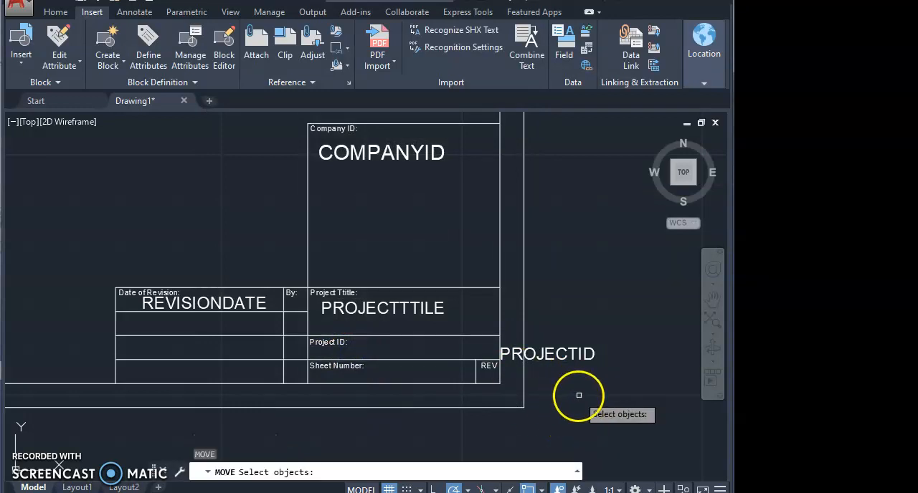
pyautogui.click(575, 355)
pyautogui.press('Return')
pyautogui.click(627, 371)
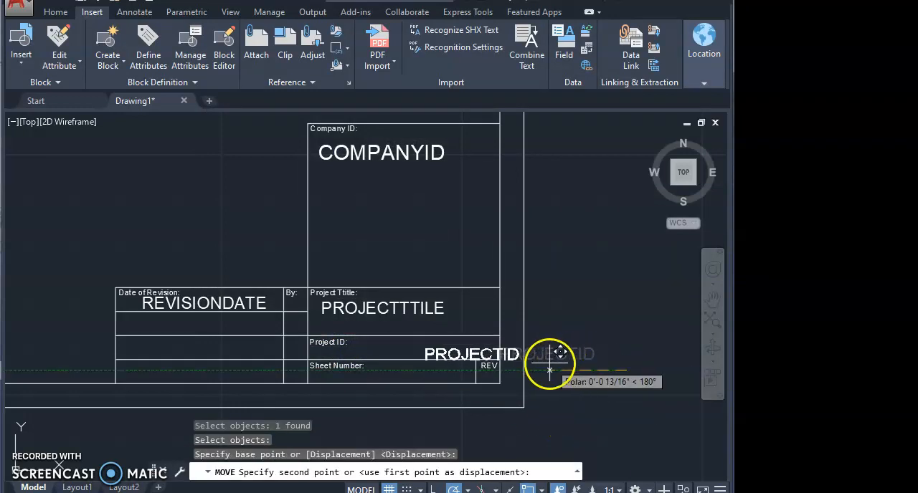
pyautogui.click(488, 365)
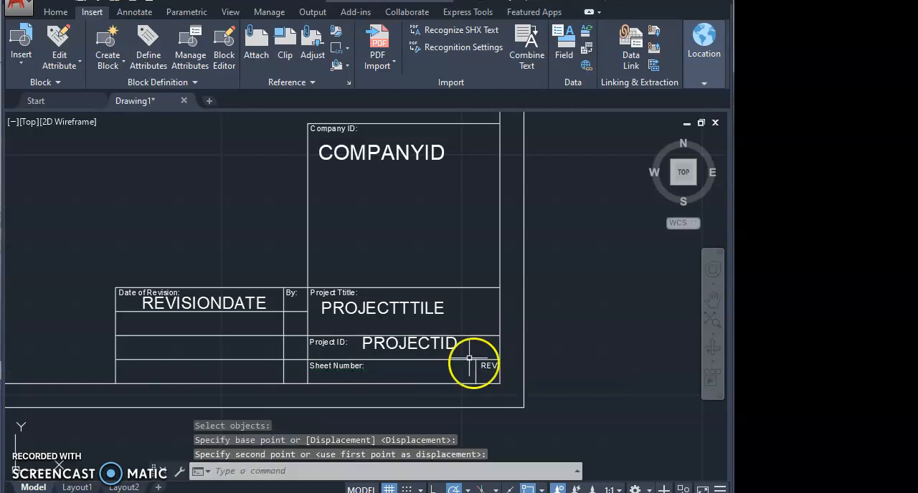
# Move the PROJECTID attribute slightly down so it sits lower within the Project ID cell
pyautogui.press('space')
pyautogui.click(409, 343)
pyautogui.press('space')
pyautogui.click(555, 340)
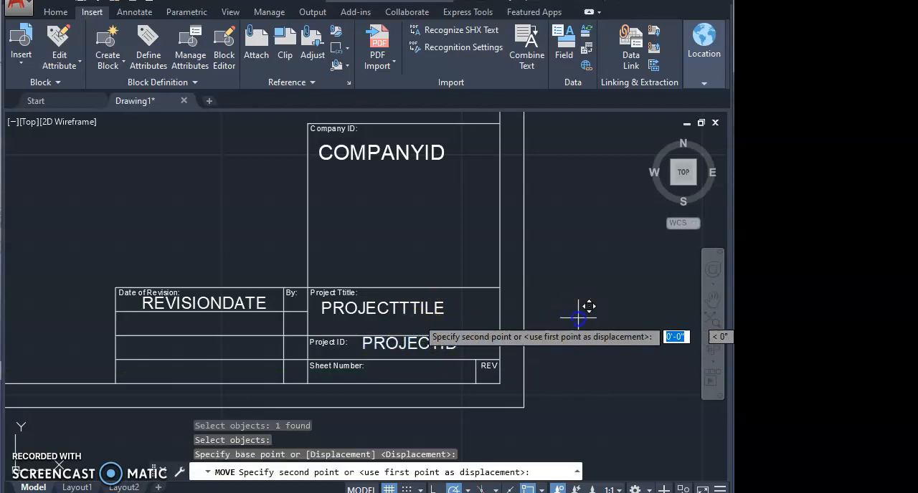
pyautogui.click(578, 322)
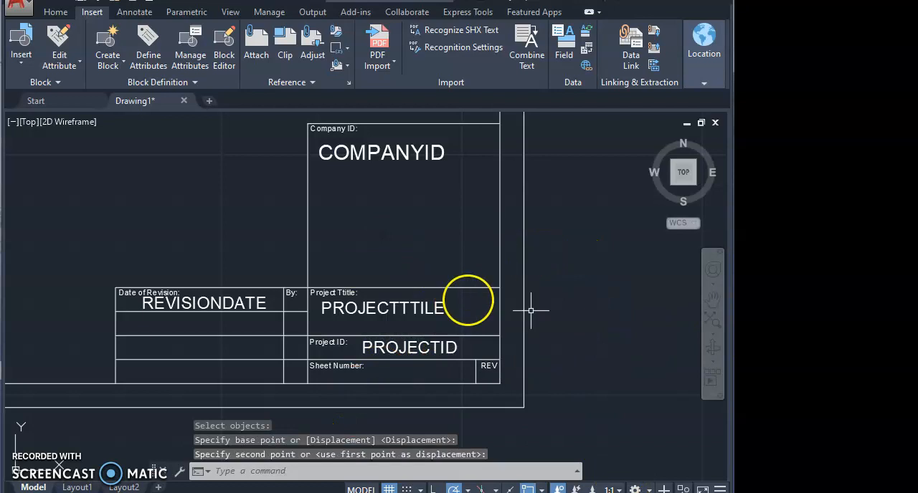
# Define a Sheetnumber attribute with the default value "Enter Sheet Number" and place it just outside the right edge of the sheet border
pyautogui.click(149, 56)
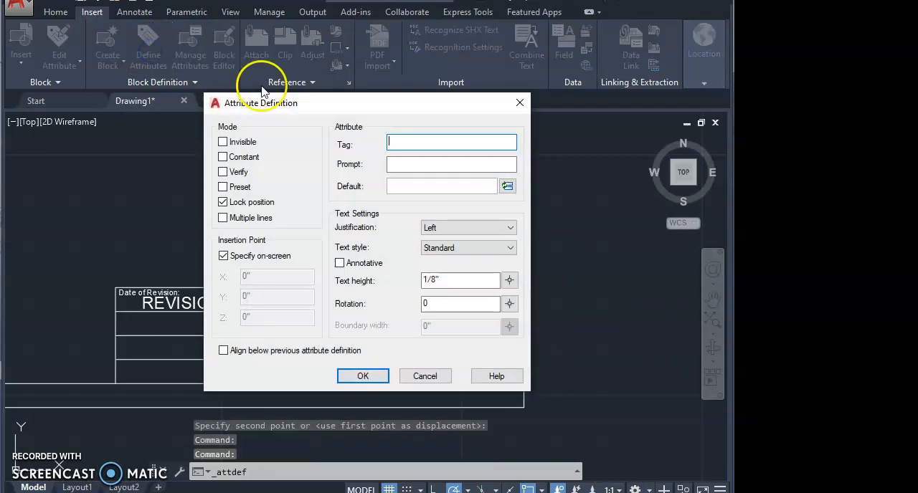
pyautogui.moveTo(412, 115); pyautogui.dragTo(134, 118)
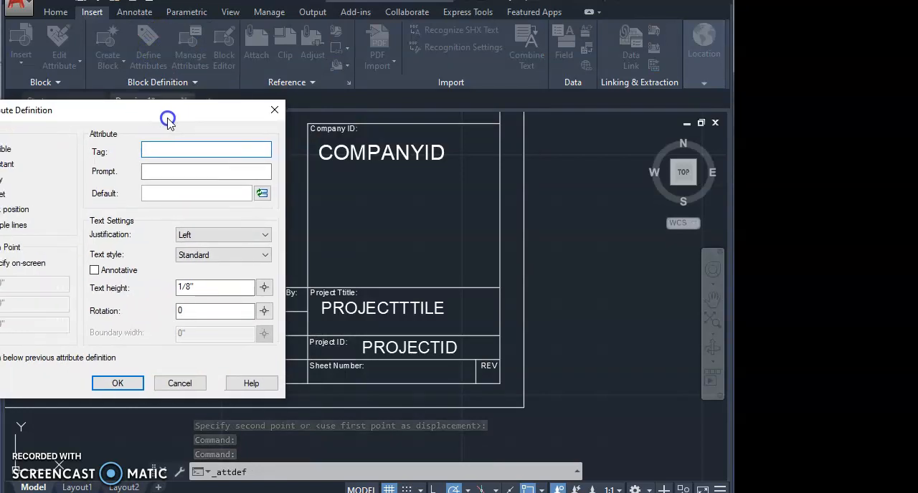
pyautogui.moveTo(167, 120); pyautogui.dragTo(324, 137)
pyautogui.click(327, 168)
pyautogui.write('S')
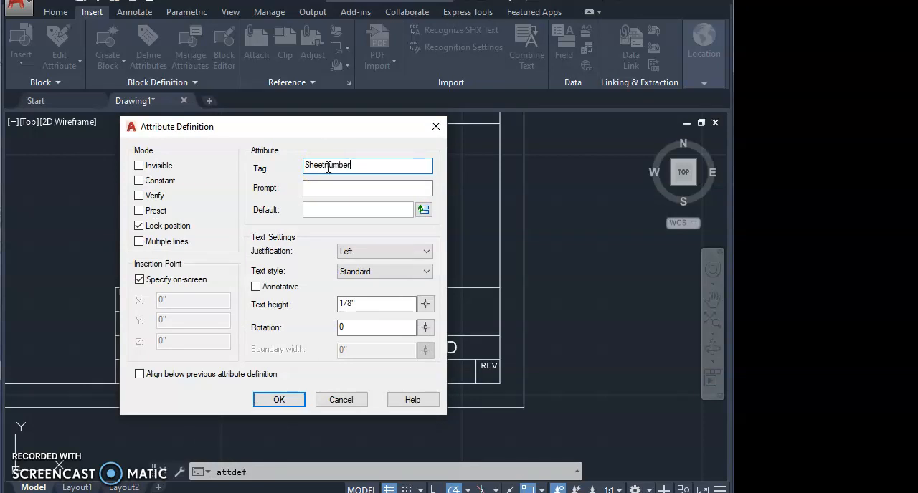
pyautogui.write('heetnumber')
pyautogui.click(332, 209)
pyautogui.write('Ent')
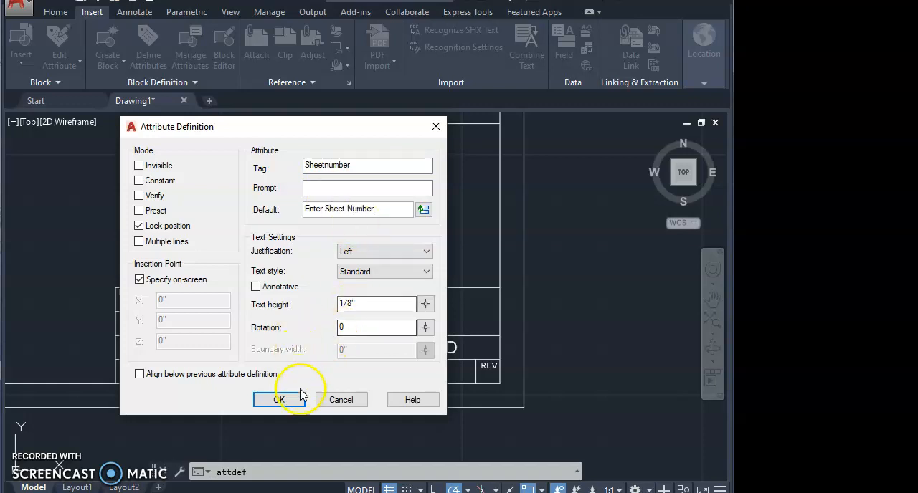
pyautogui.click(279, 400)
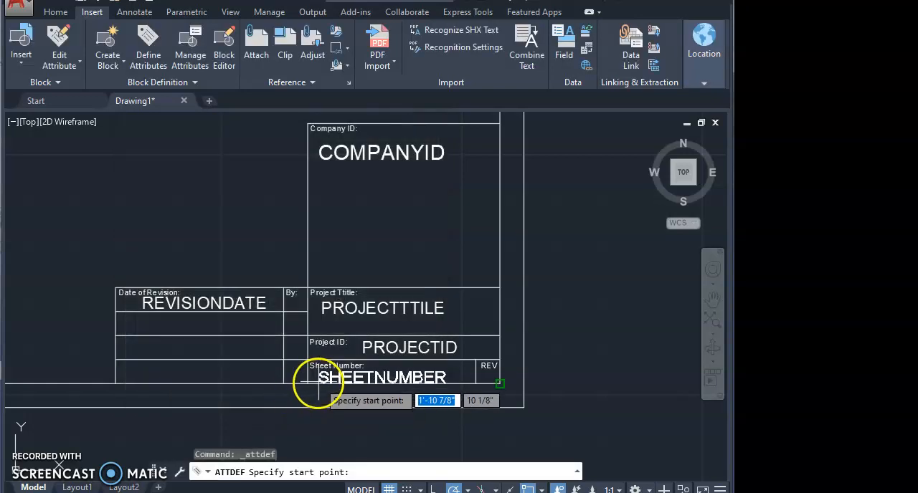
pyautogui.click(539, 305)
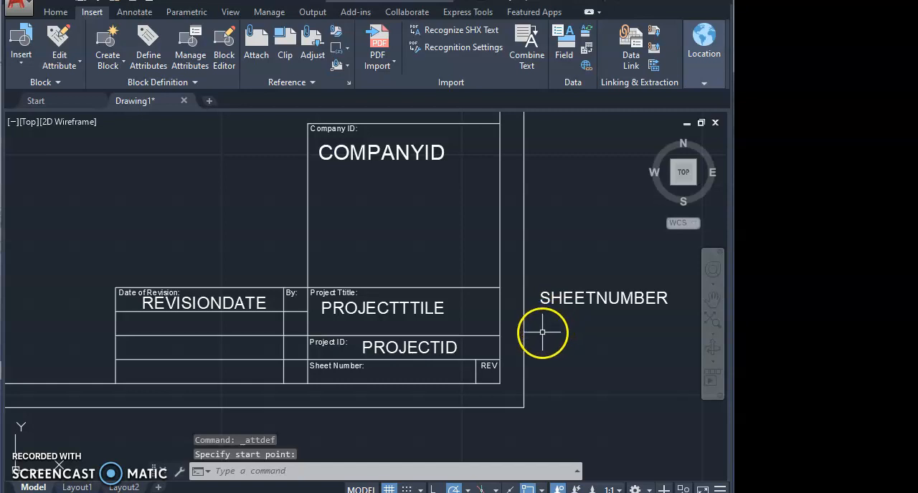
# Move the SHEETNUMBER attribute into the Sheet Number cell of the title block, just before the REV cell
pyautogui.write('m')
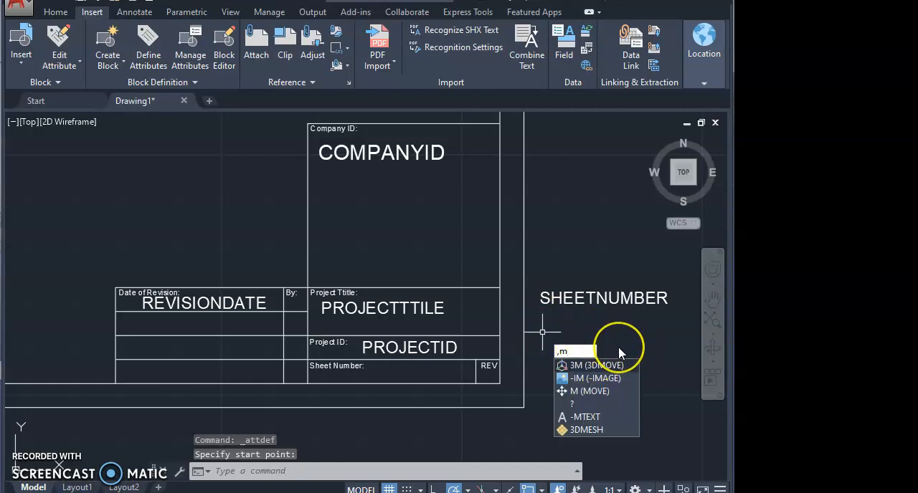
pyautogui.press('BackSpace')
pyautogui.write('m')
pyautogui.press('Return')
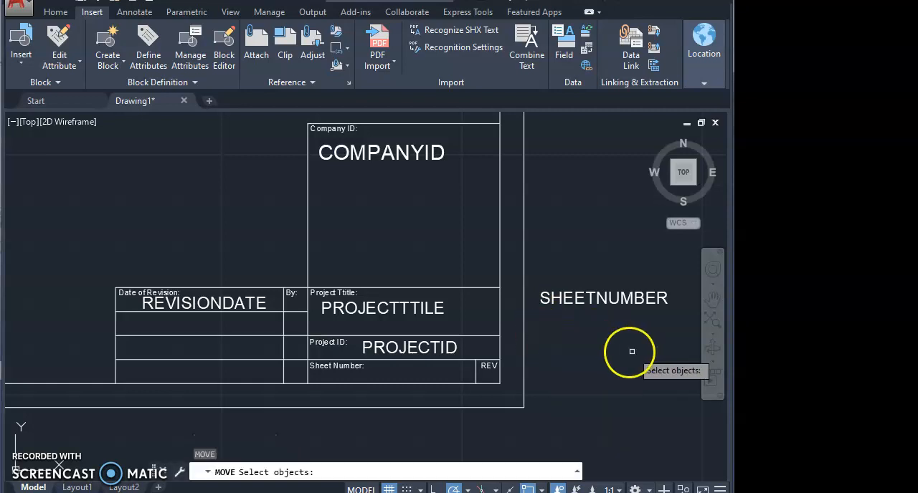
pyautogui.click(628, 299)
pyautogui.press('Return')
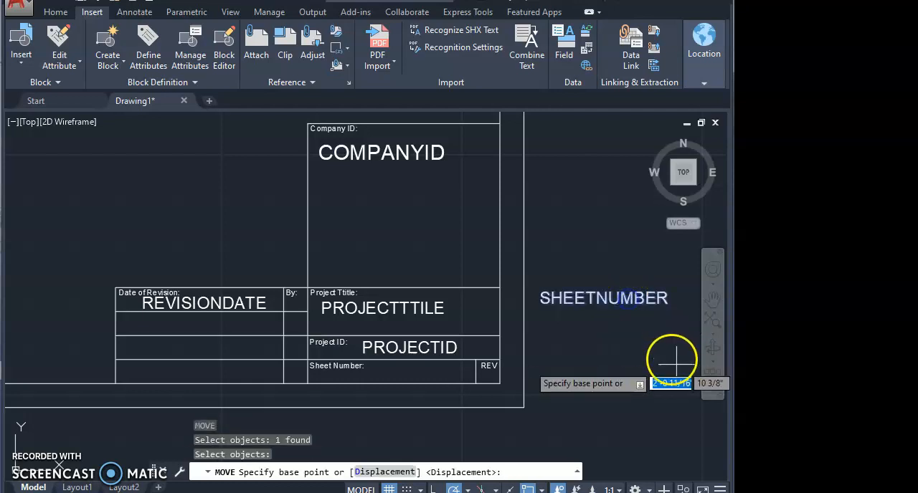
pyautogui.click(677, 427)
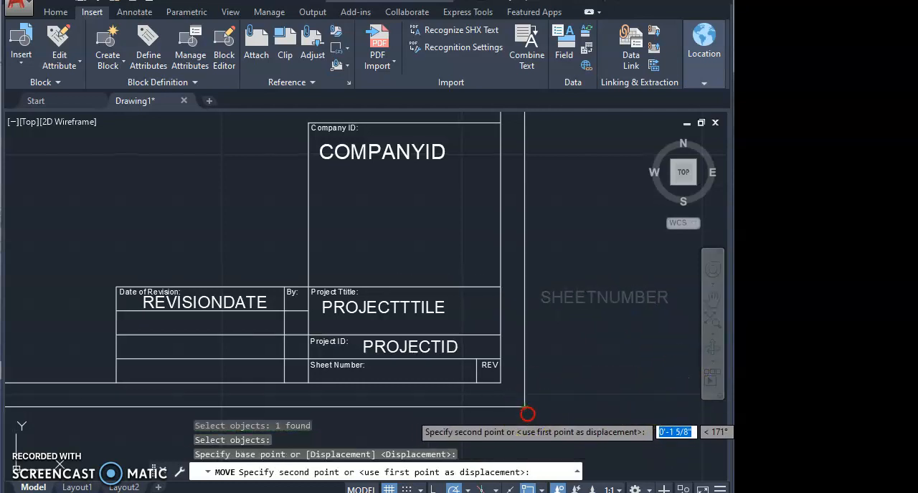
pyautogui.moveTo(524, 410); pyautogui.dragTo(524, 321, button='middle')
pyautogui.scroll(-2, 524, 321)
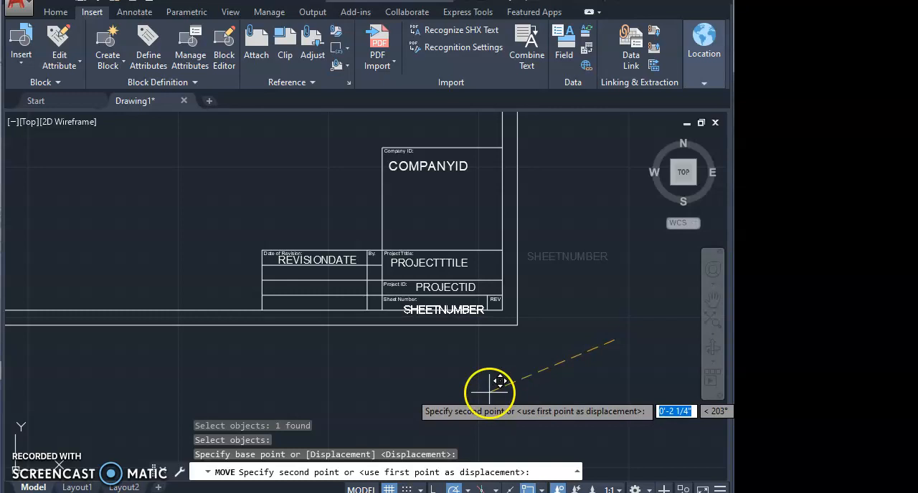
pyautogui.scroll(2, 488, 392)
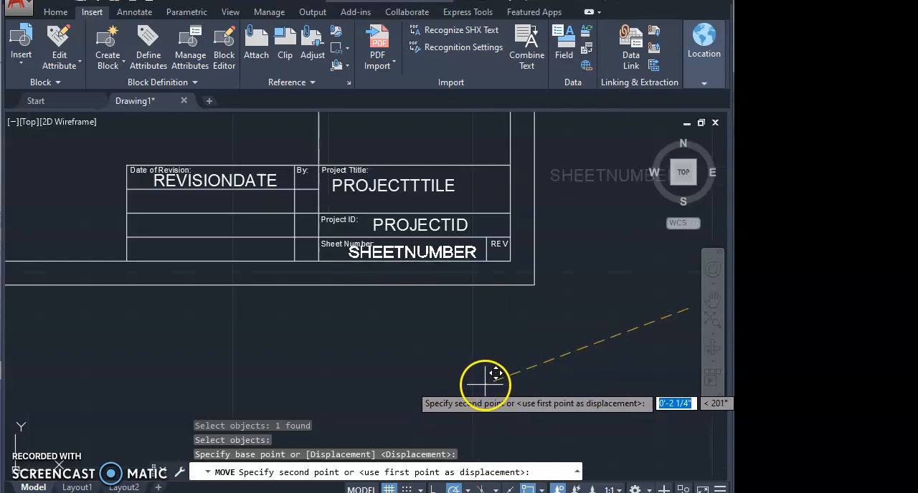
pyautogui.click(484, 385)
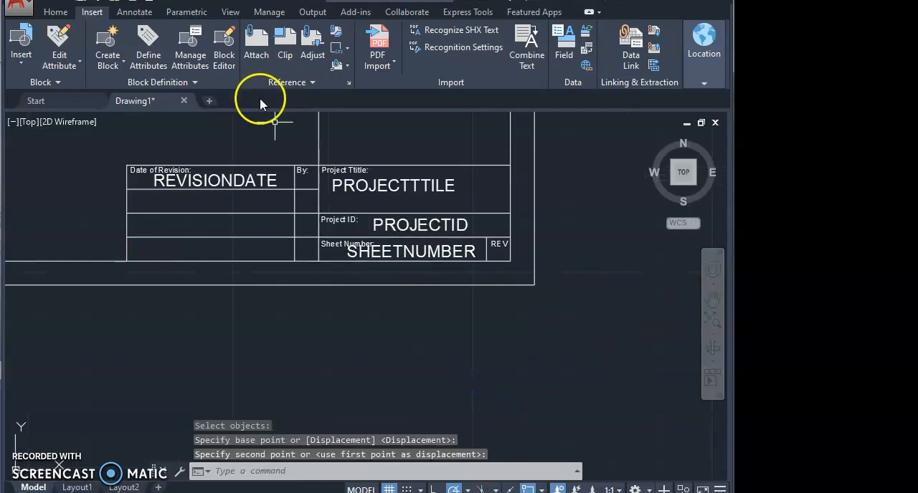
# Define an attribute tagged A with the default value "Enter Revision letter" and place it on the REV cell's bottom line using the Nearest snap
pyautogui.click(152, 63)
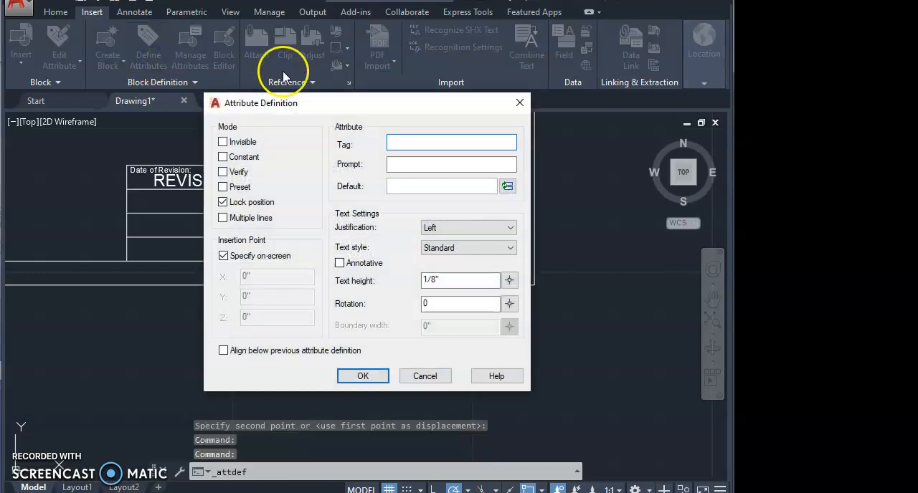
pyautogui.click(400, 143)
pyautogui.write('Rev')
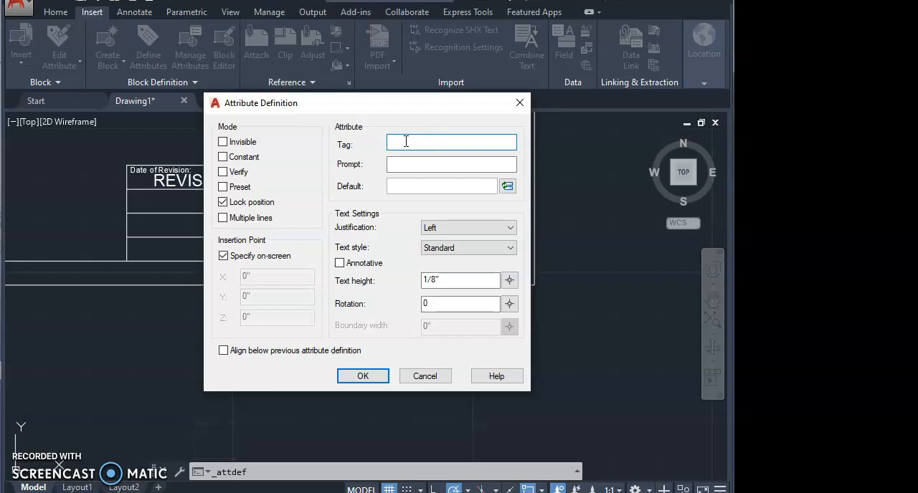
pyautogui.click(405, 183)
pyautogui.write('Enter Revision letter')
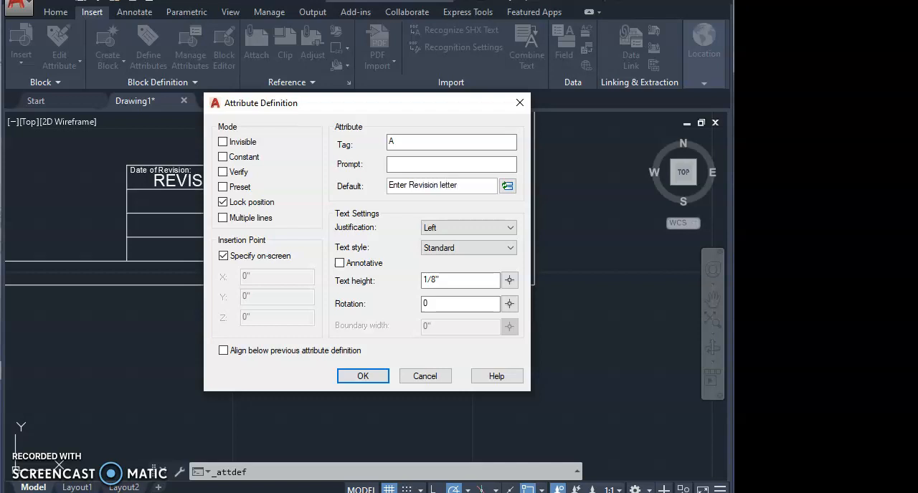
pyautogui.click(362, 375)
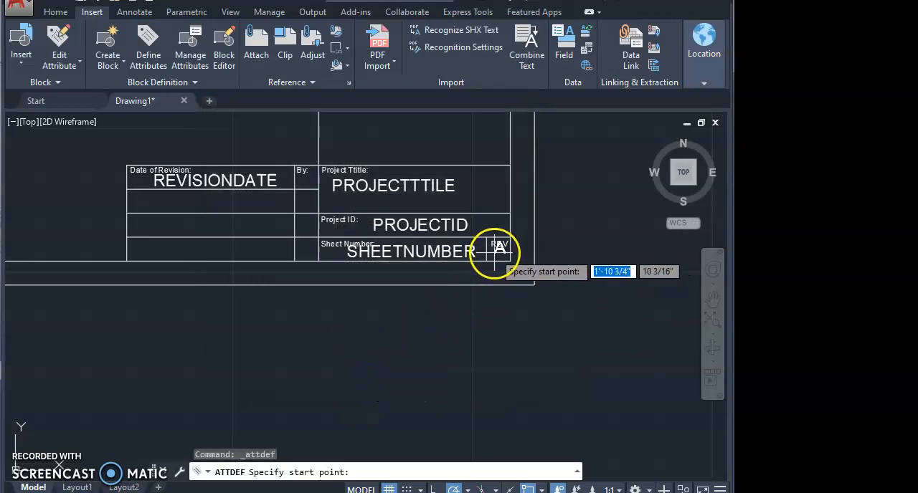
pyautogui.write('nea')
pyautogui.press('Return')
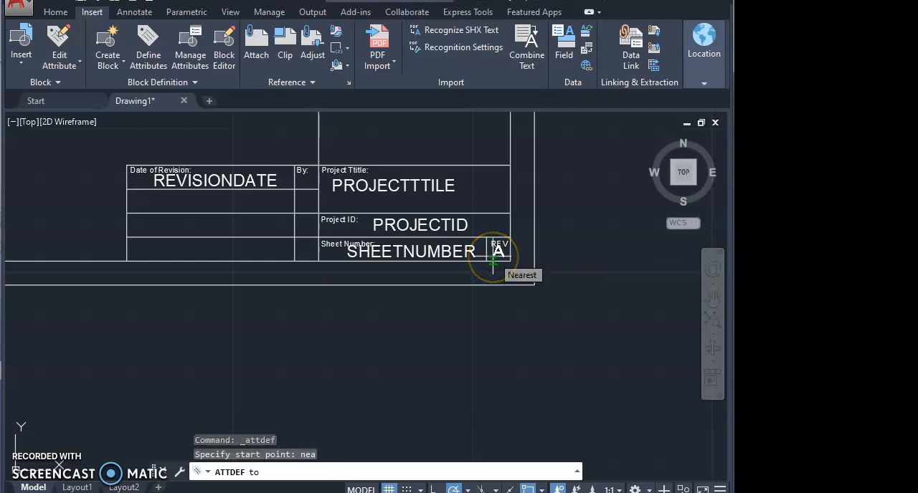
pyautogui.click(494, 261)
pyautogui.press('Escape')
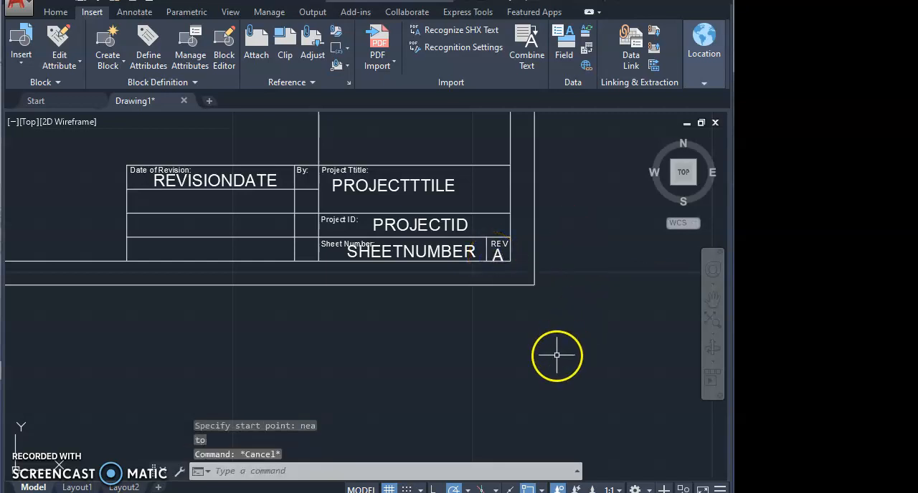
pyautogui.scroll(-4, 394, 346)
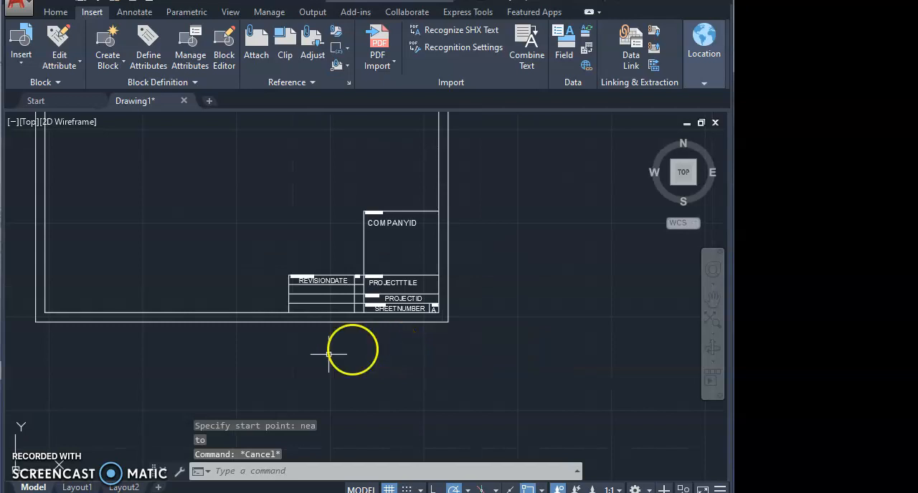